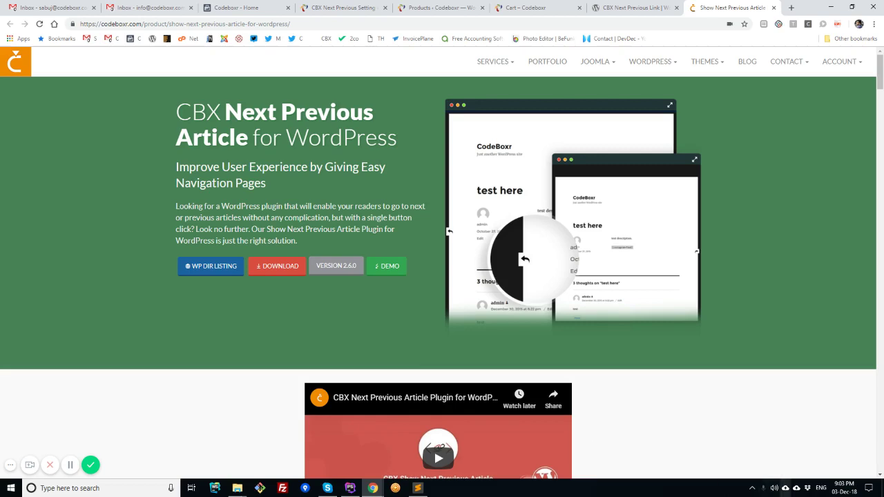
# Look over the CBX Next Previous Link plugin listing, then return to its Link/Article Options page in the admin.
pyautogui.click(625, 8)
pyautogui.scroll(2, 407, 239)
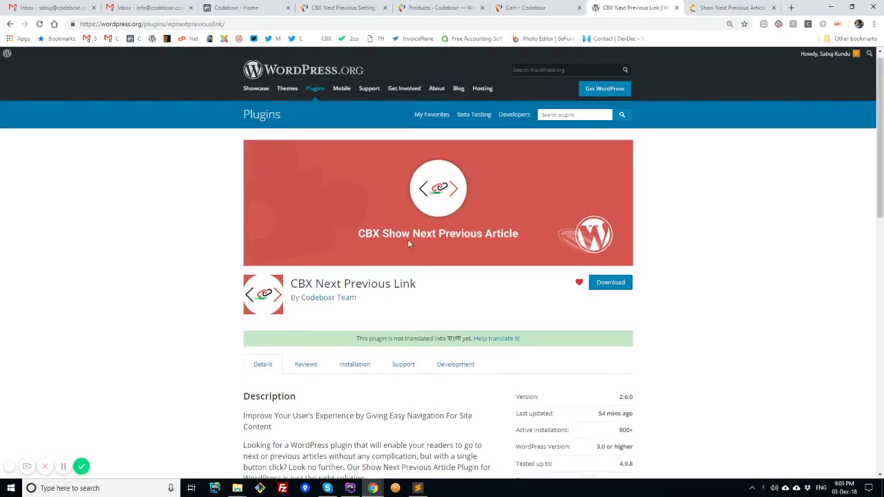
pyautogui.scroll(-2, 410, 243)
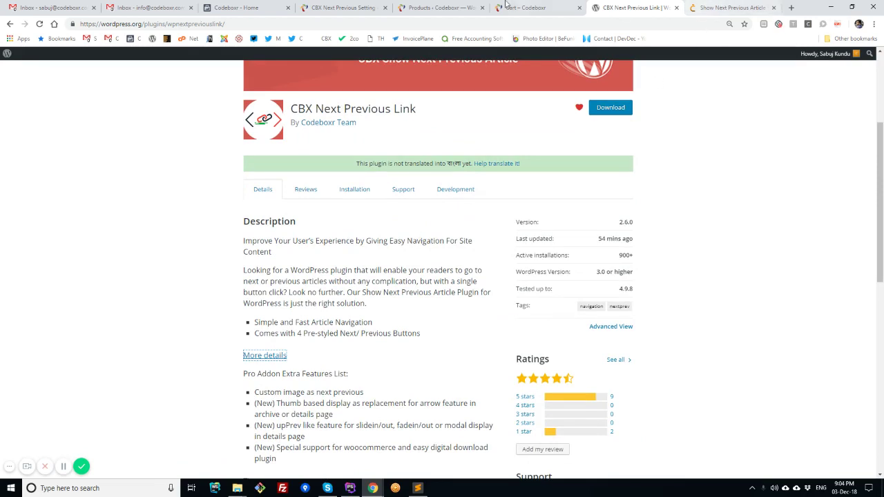
pyautogui.click(342, 8)
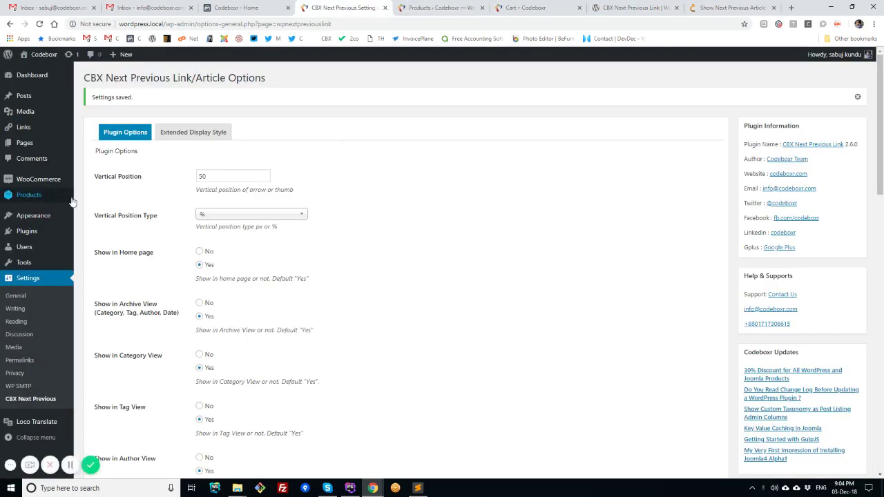
pyautogui.click(190, 136)
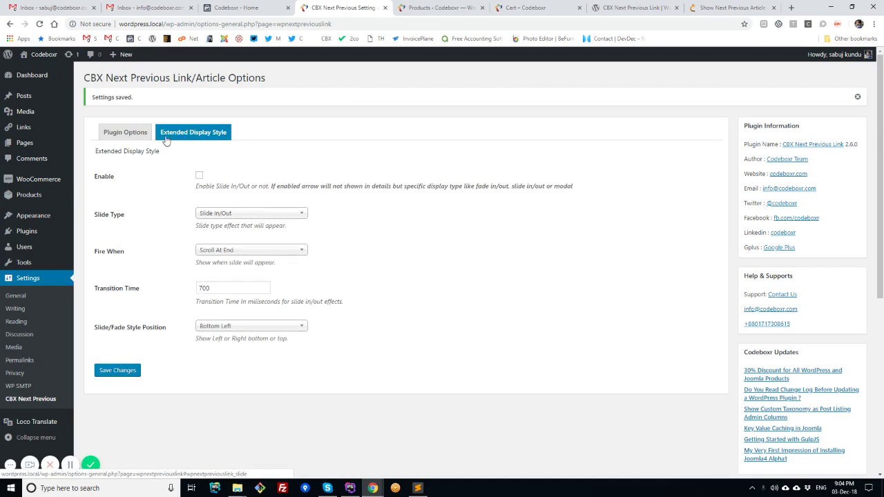
pyautogui.click(125, 132)
pyautogui.scroll(-10, 424, 329)
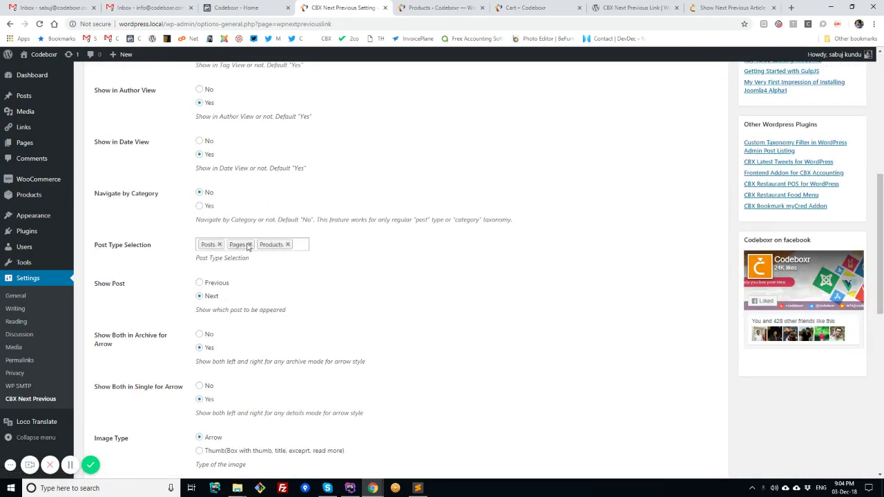
pyautogui.click(306, 247)
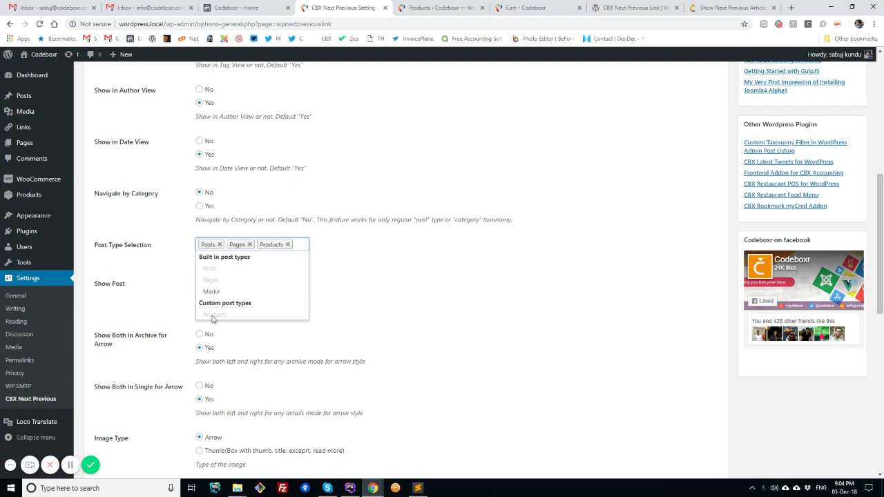
pyautogui.click(359, 275)
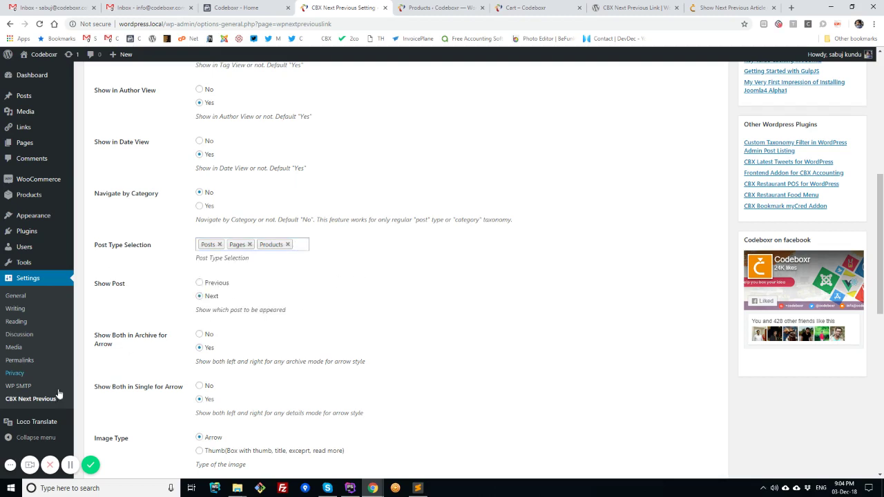
pyautogui.click(297, 245)
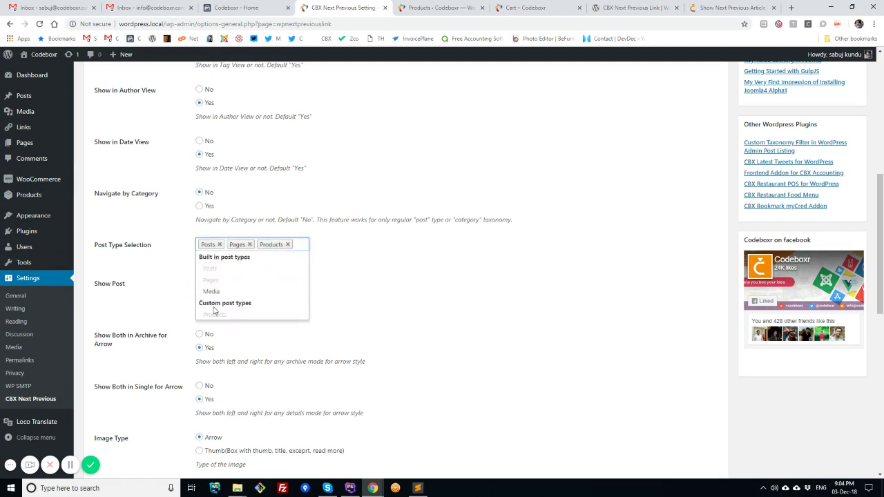
pyautogui.scroll(-5, 397, 288)
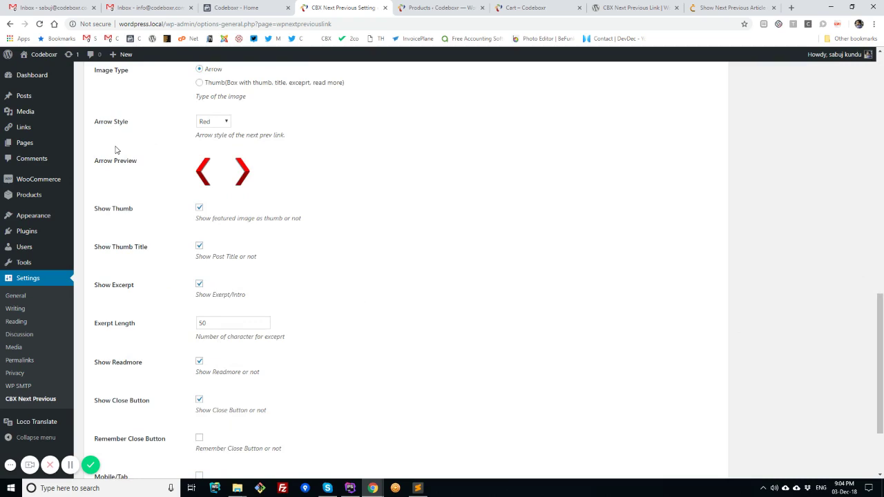
pyautogui.scroll(1, 115, 150)
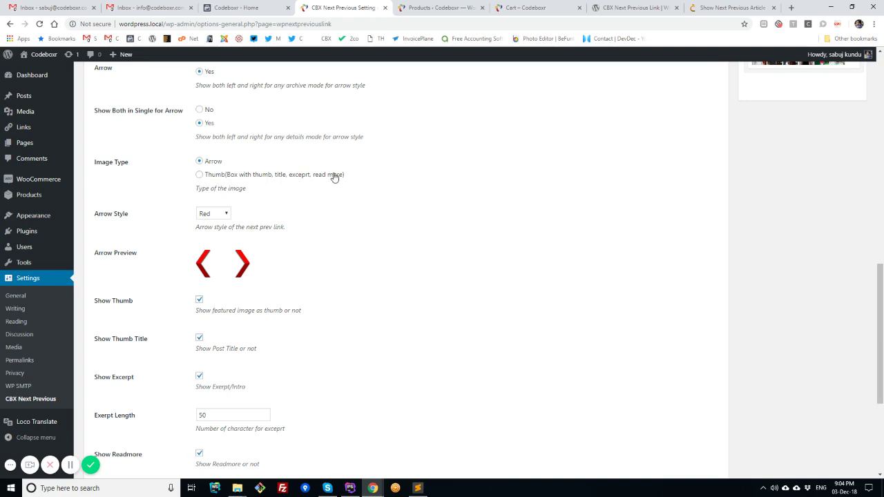
pyautogui.scroll(4, 318, 180)
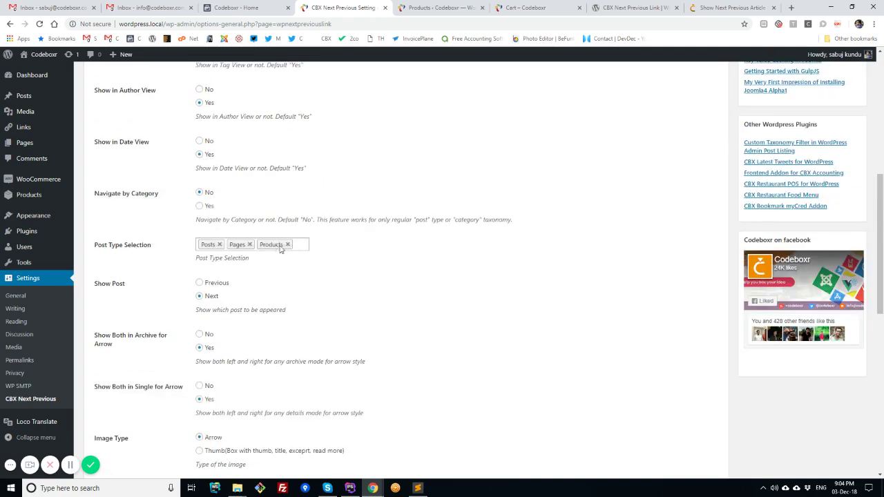
pyautogui.scroll(-3, 398, 277)
pyautogui.scroll(2, 255, 180)
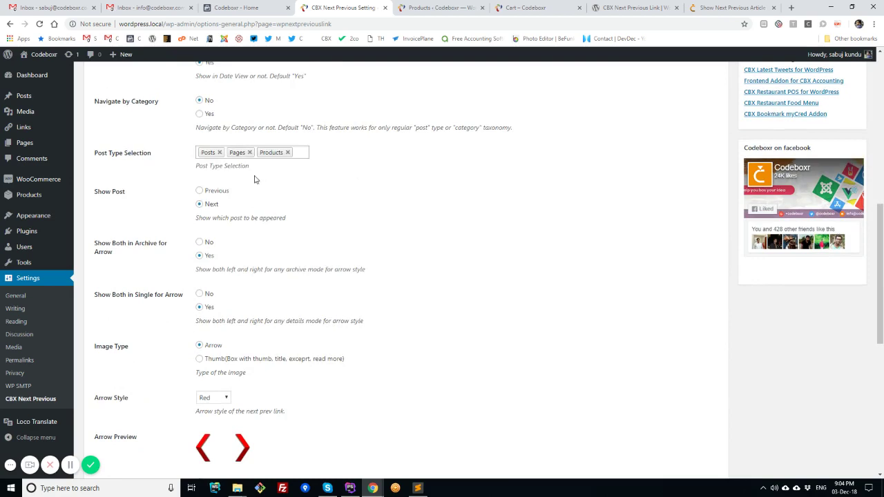
pyautogui.click(200, 360)
pyautogui.click(199, 345)
pyautogui.scroll(-4, 214, 164)
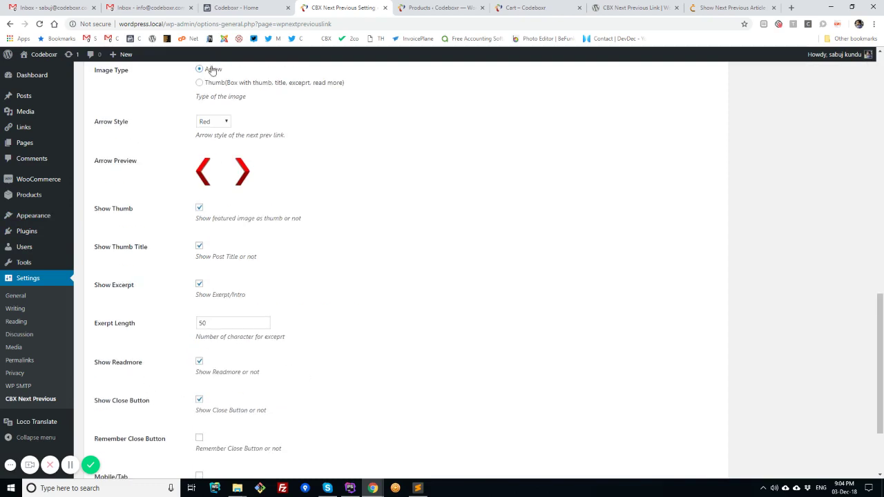
# Save the CBX settings and preview the Woo Album #3 product page with its red side arrows.
pyautogui.scroll(-2, 208, 76)
pyautogui.click(118, 406)
pyautogui.click(415, 6)
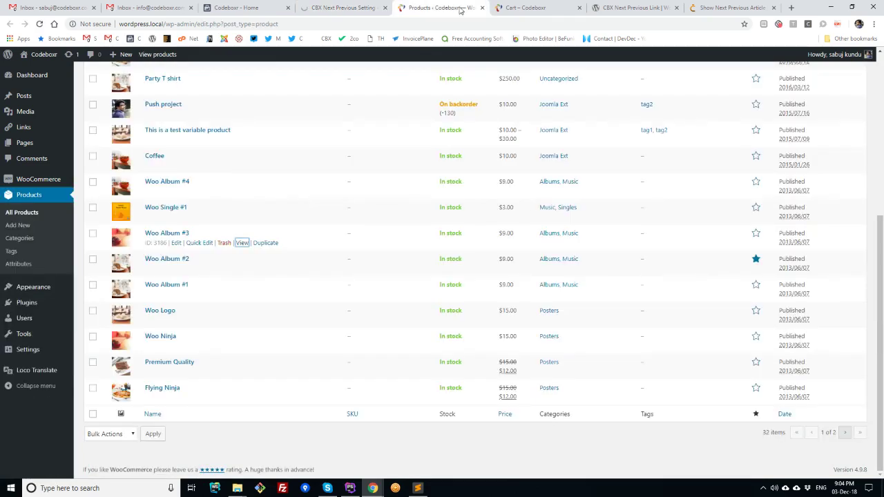
pyautogui.click(550, 7)
pyautogui.click(442, 7)
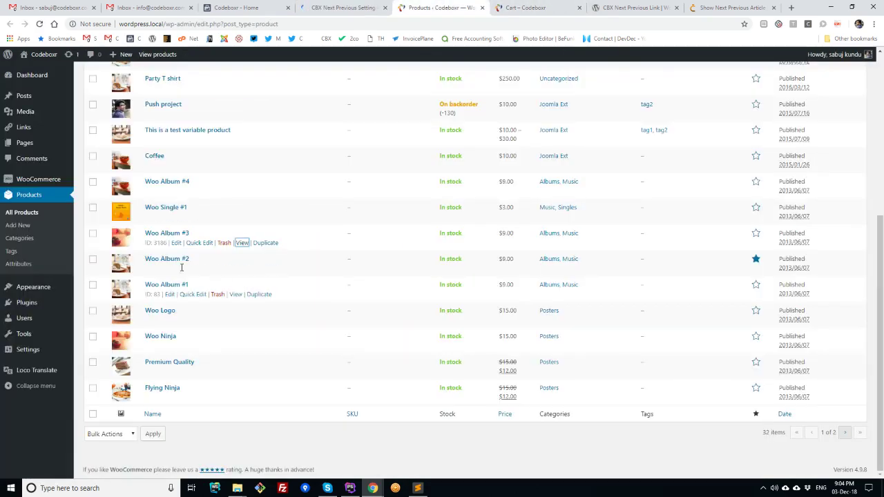
pyautogui.click(242, 242)
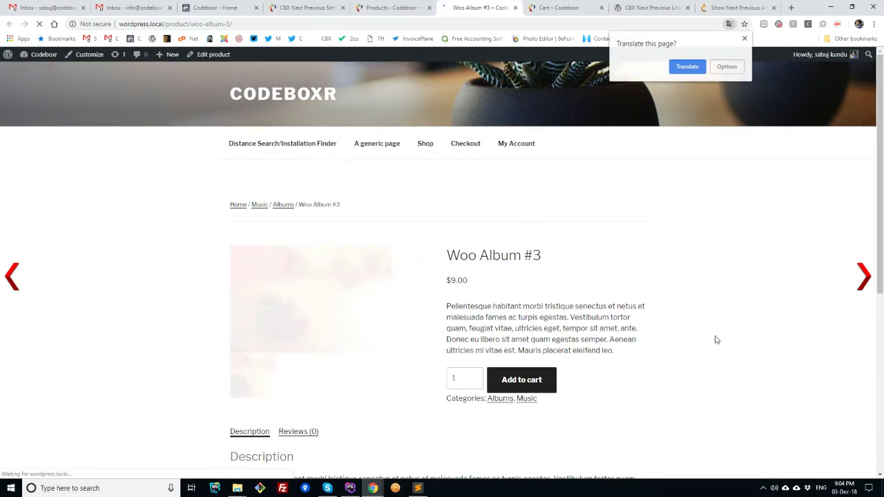
pyautogui.click(744, 39)
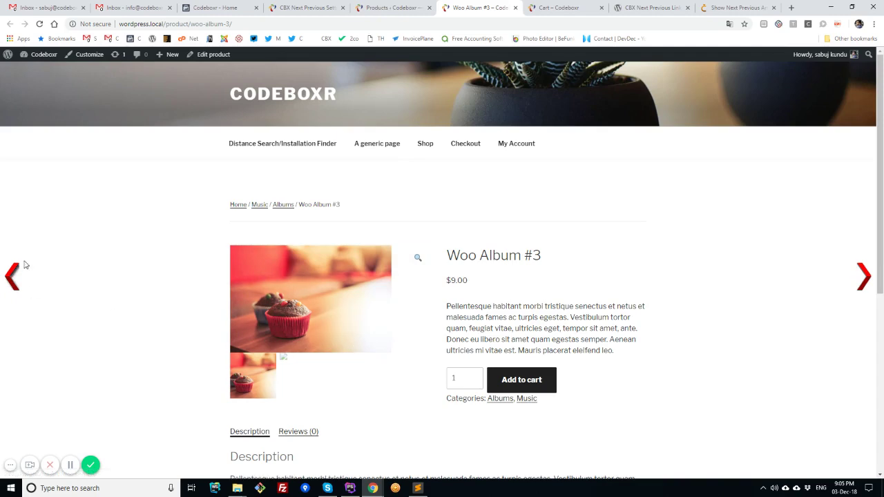
# Switch the Image Type from arrows to Thumb boxes and save the plugin settings.
pyautogui.click(304, 8)
pyautogui.scroll(-6, 266, 332)
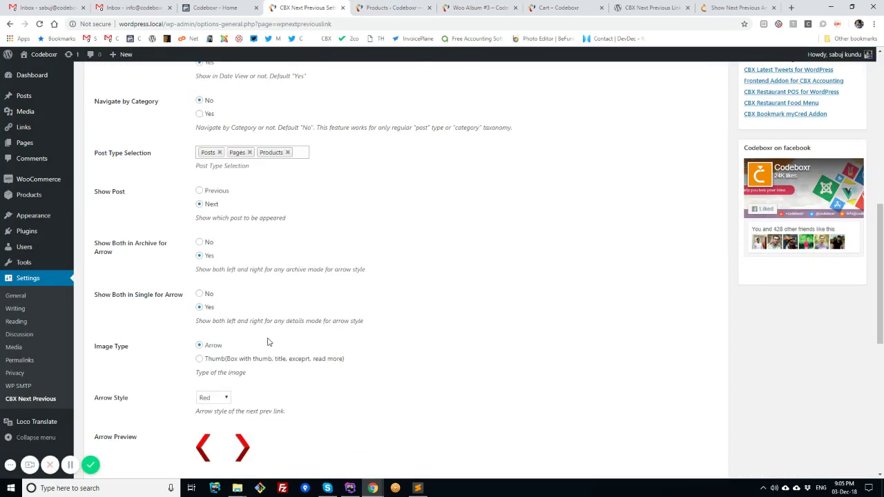
pyautogui.scroll(1, 259, 184)
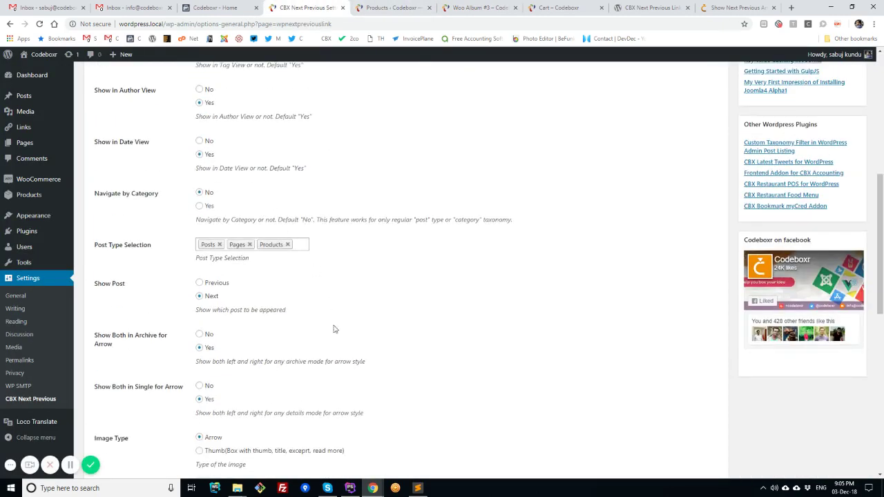
pyautogui.scroll(-5, 334, 328)
pyautogui.click(199, 83)
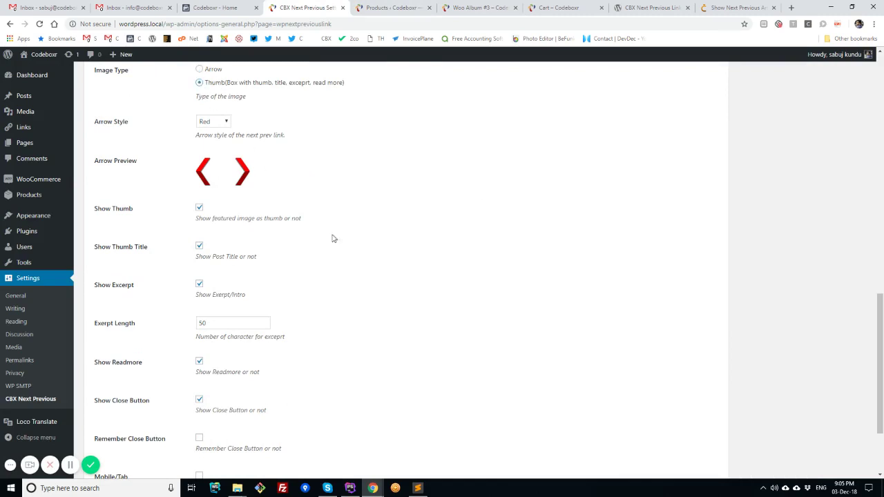
pyautogui.scroll(-2, 301, 365)
pyautogui.click(131, 409)
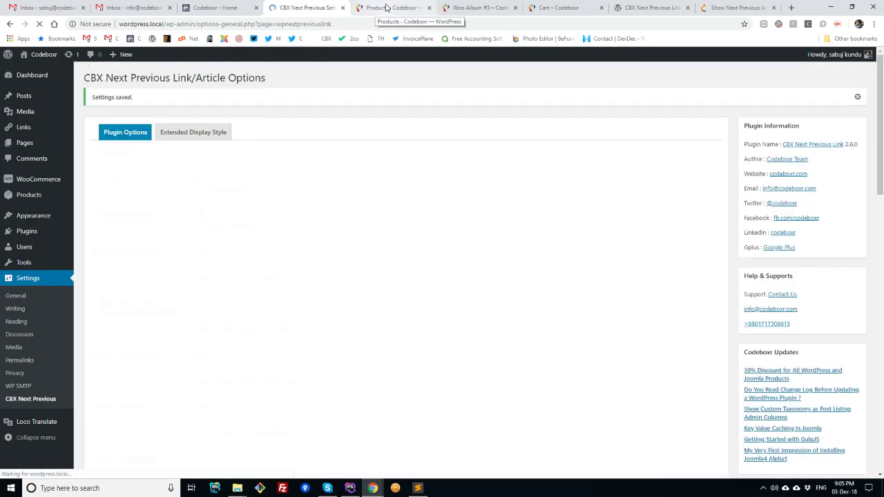
# Open Woo Album #4, add Coffee ($10.00) to the cart from its next-product thumb box, and view the cart.
pyautogui.click(387, 8)
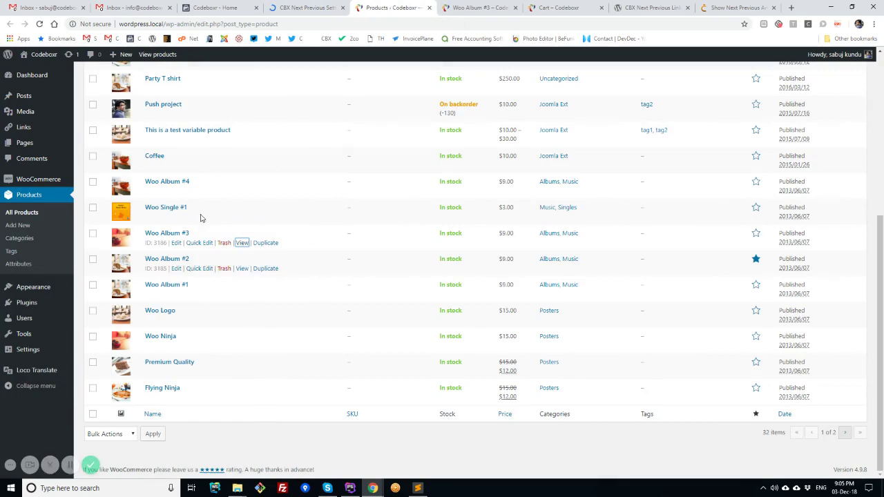
pyautogui.middleClick(236, 191)
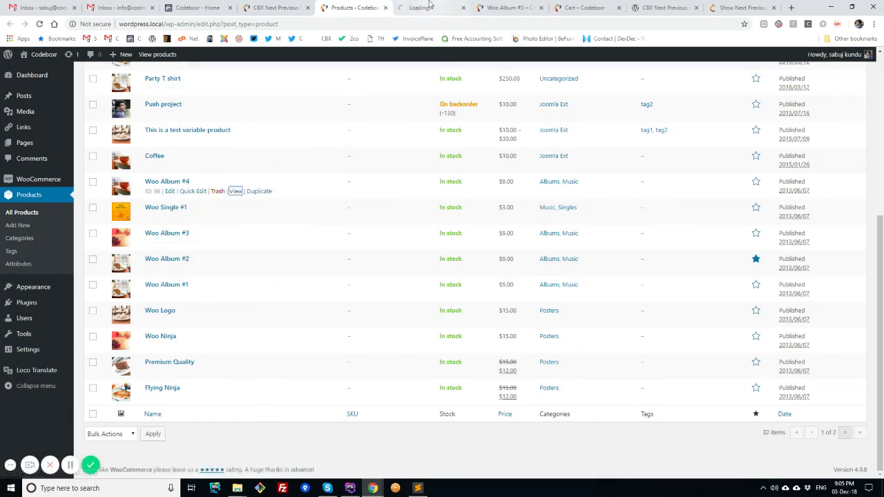
pyautogui.hotkey('ctrl', 'Tab')
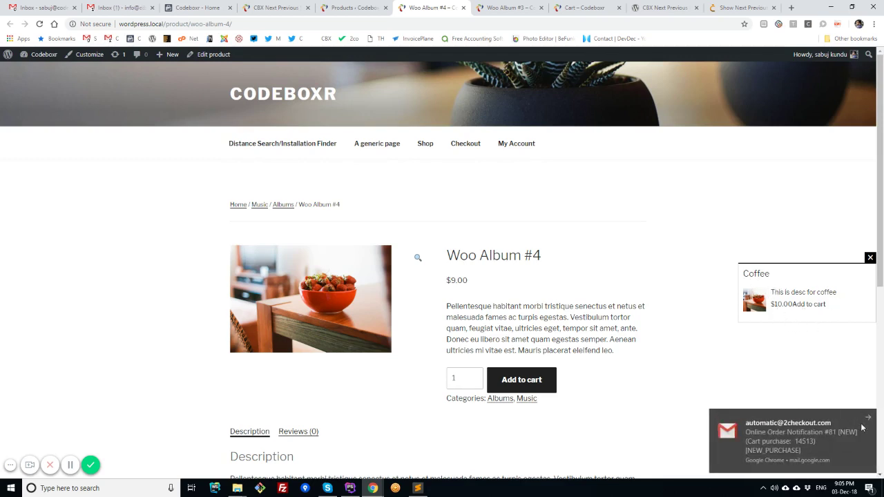
pyautogui.click(869, 419)
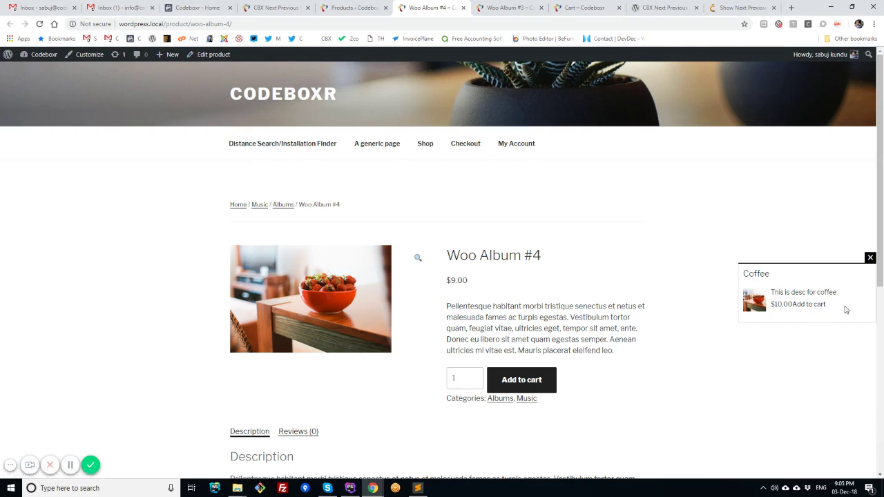
pyautogui.click(811, 305)
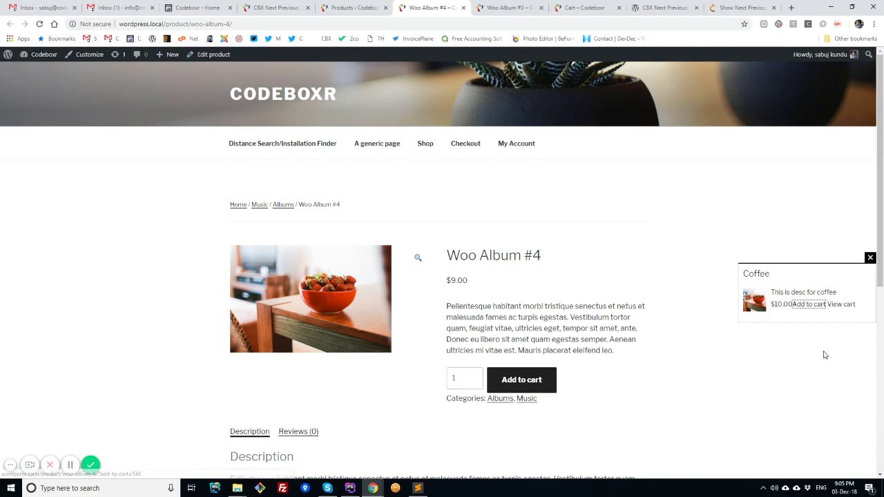
pyautogui.click(846, 307)
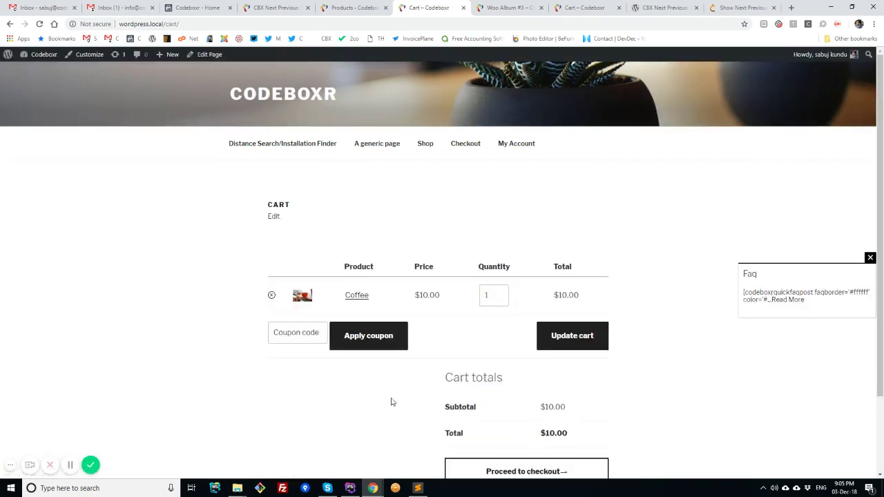
# Set Show Post to Previous in the CBX Next Previous options and save them.
pyautogui.click(277, 8)
pyautogui.scroll(-3, 322, 388)
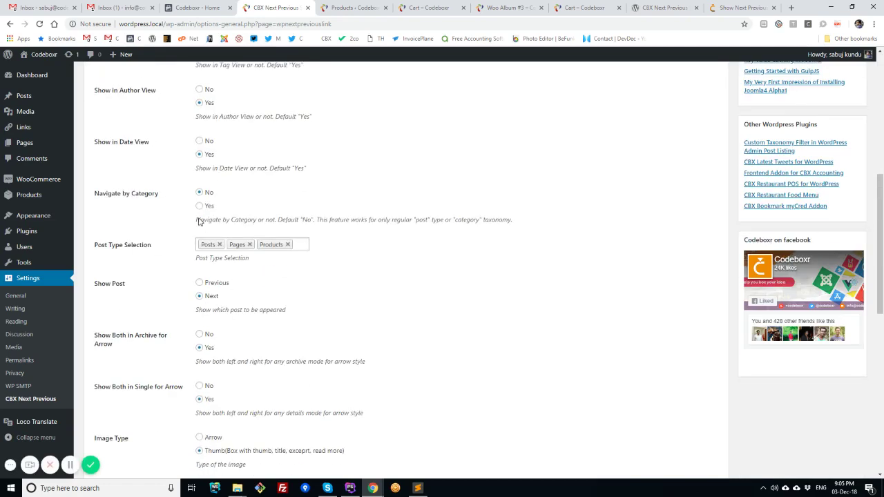
pyautogui.scroll(-4, 295, 318)
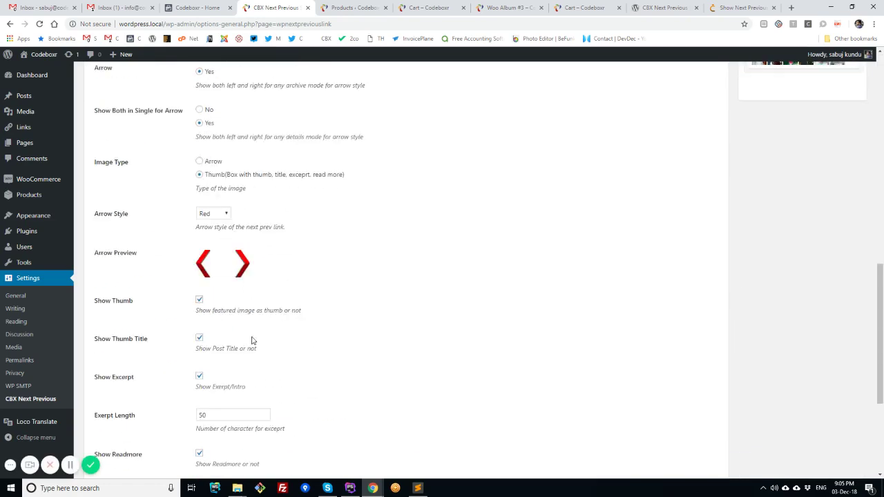
pyautogui.scroll(-3, 220, 366)
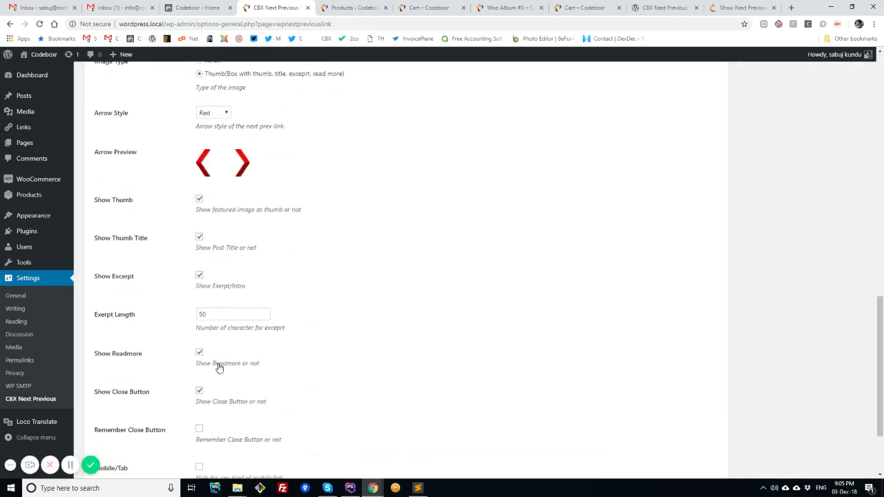
pyautogui.scroll(5, 219, 367)
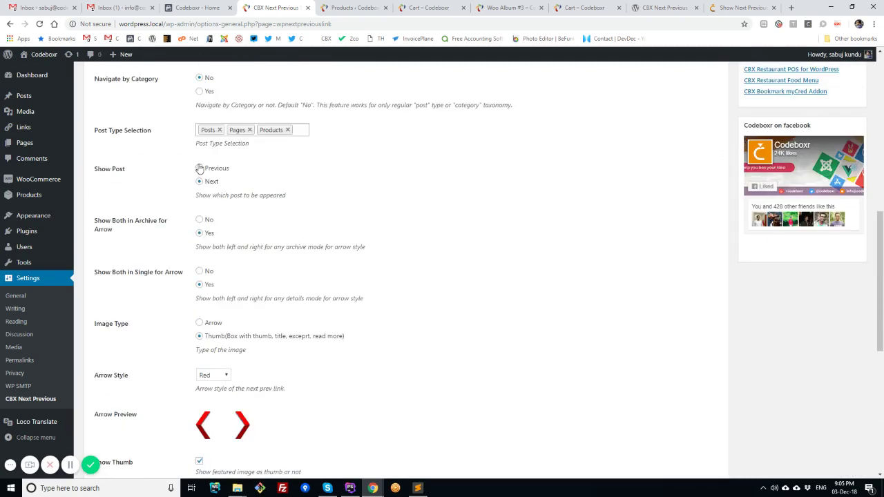
pyautogui.scroll(-5, 118, 423)
pyautogui.click(118, 408)
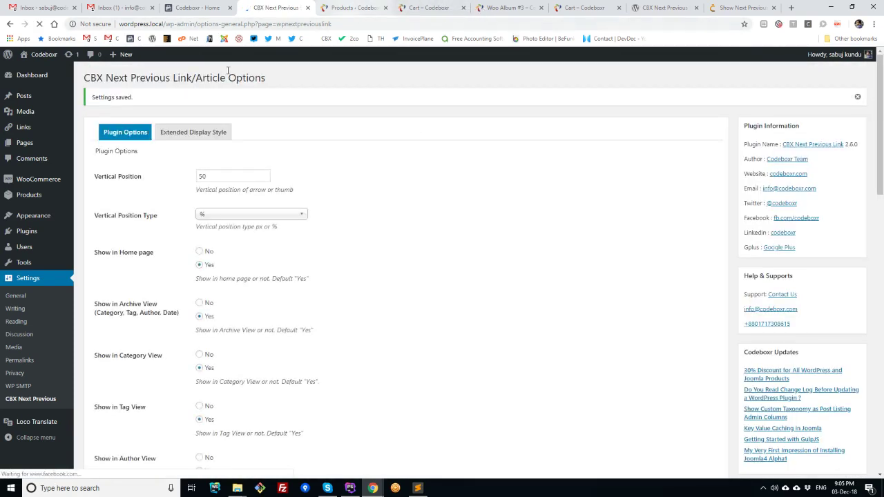
# Open Woo Single #1 in a new tab and scroll to find its Woo Album #3 previous-product box.
pyautogui.click(349, 9)
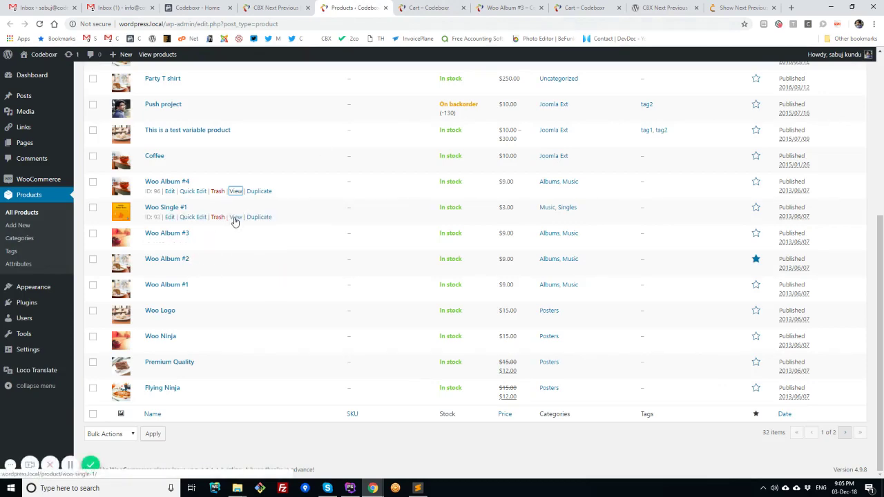
pyautogui.middleClick(235, 217)
pyautogui.click(394, 8)
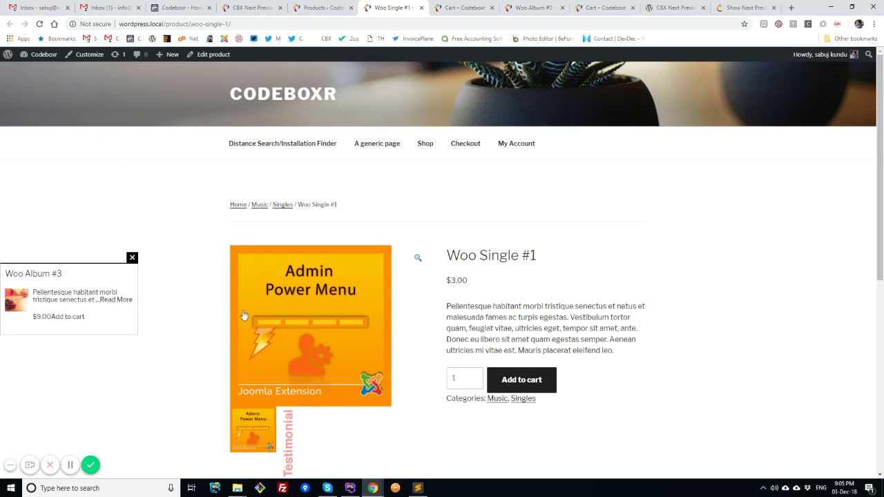
pyautogui.scroll(-4, 118, 308)
pyautogui.scroll(4, 116, 308)
pyautogui.scroll(-5, 426, 383)
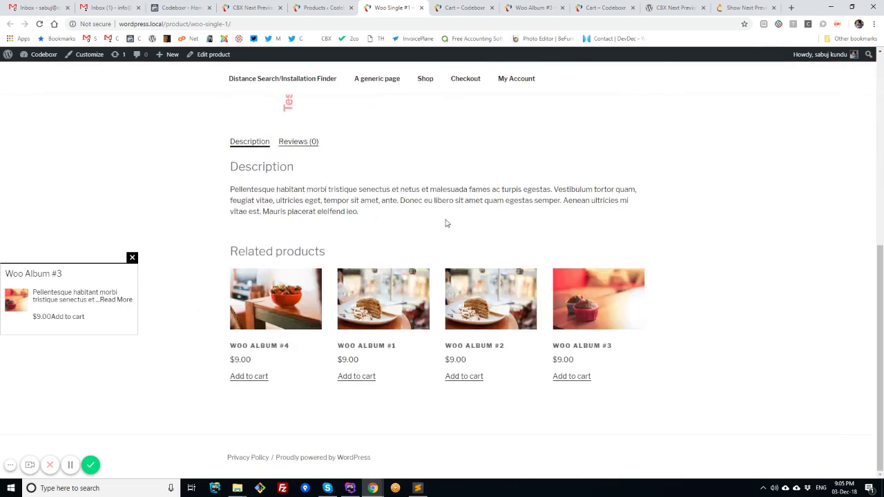
pyautogui.scroll(5, 302, 237)
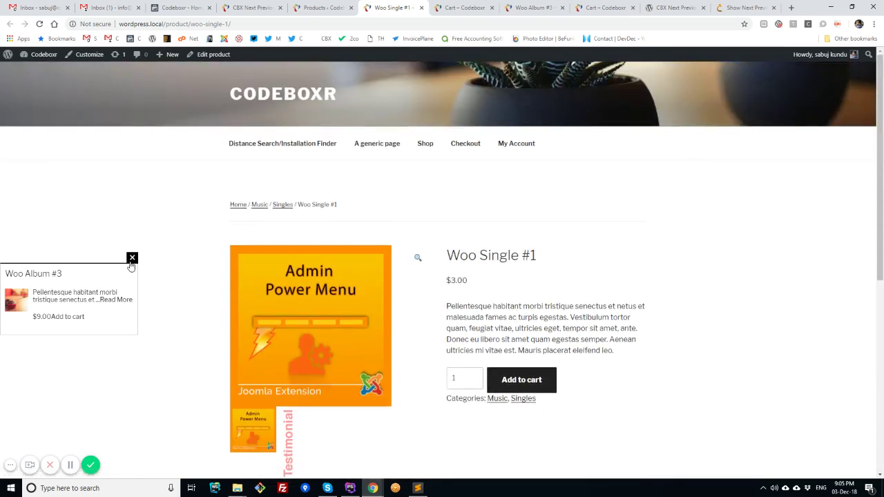
# Close the Woo Album #3 popup and review the Arrow Style choices in the CBX settings.
pyautogui.click(131, 259)
pyautogui.click(251, 7)
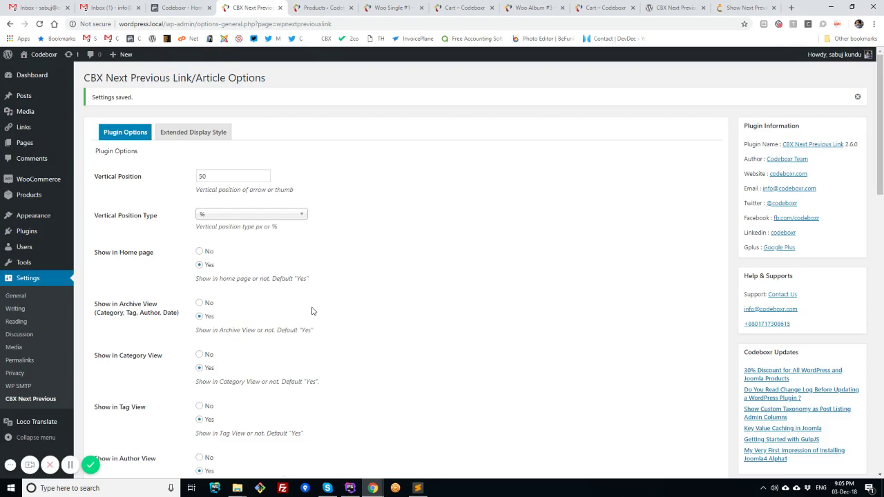
pyautogui.scroll(-10, 312, 313)
pyautogui.scroll(-6, 311, 313)
pyautogui.scroll(2, 310, 312)
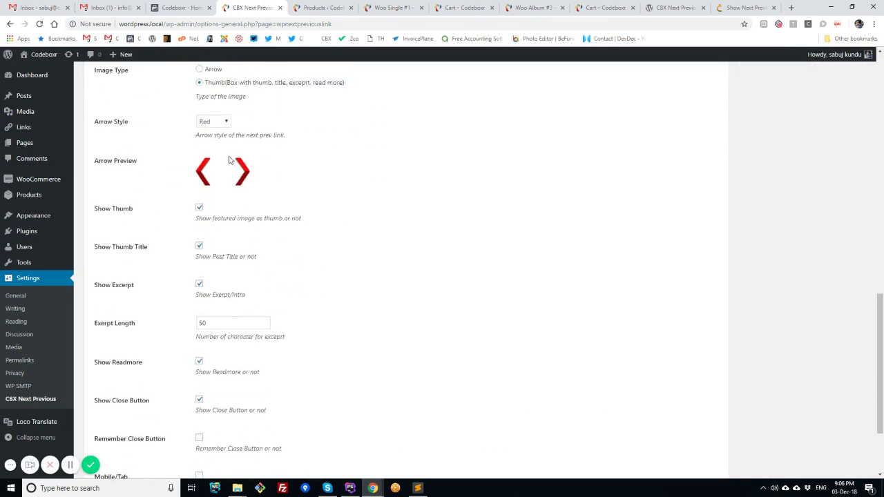
pyautogui.click(224, 125)
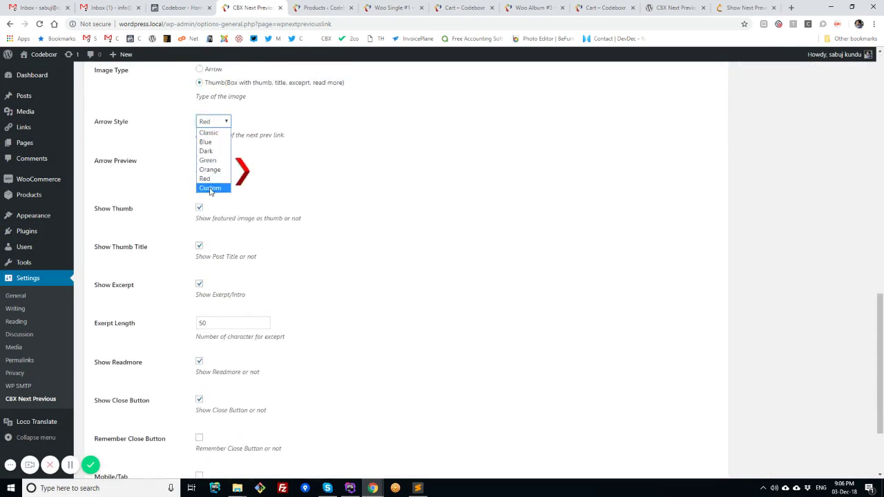
# Keep the arrow style at Red and save the plugin options.
pyautogui.scroll(3, 331, 173)
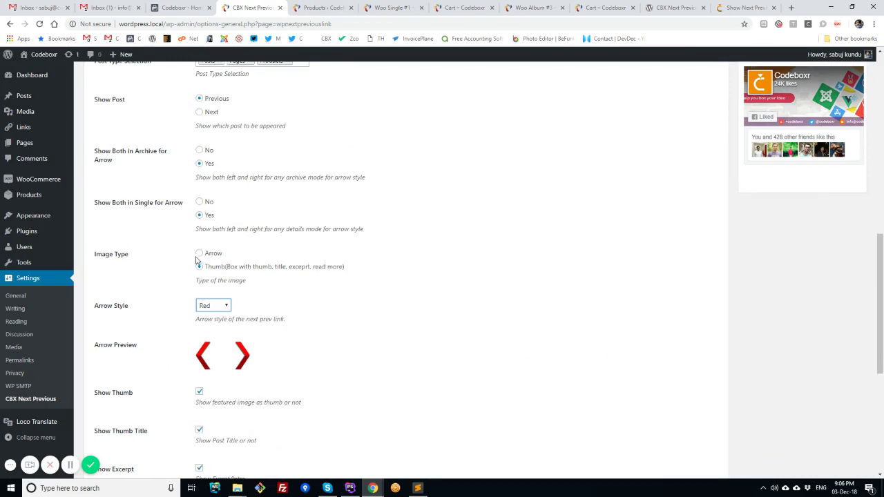
pyautogui.click(293, 344)
pyautogui.click(224, 306)
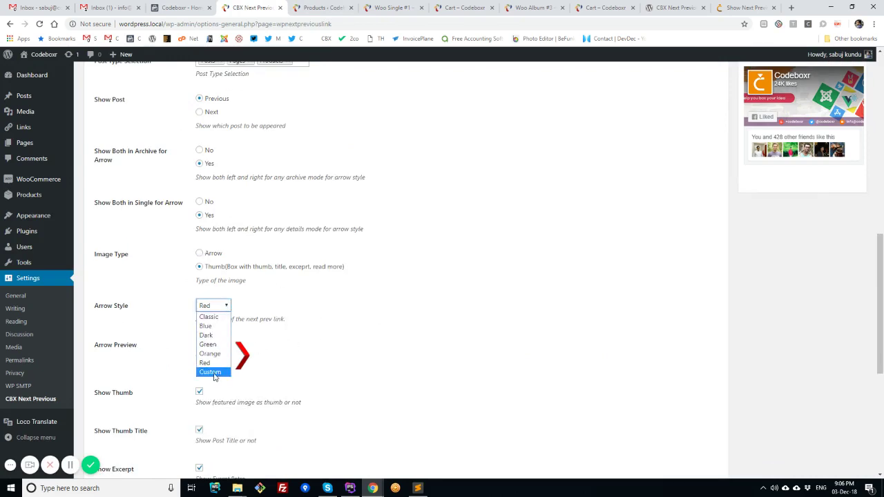
pyautogui.click(207, 361)
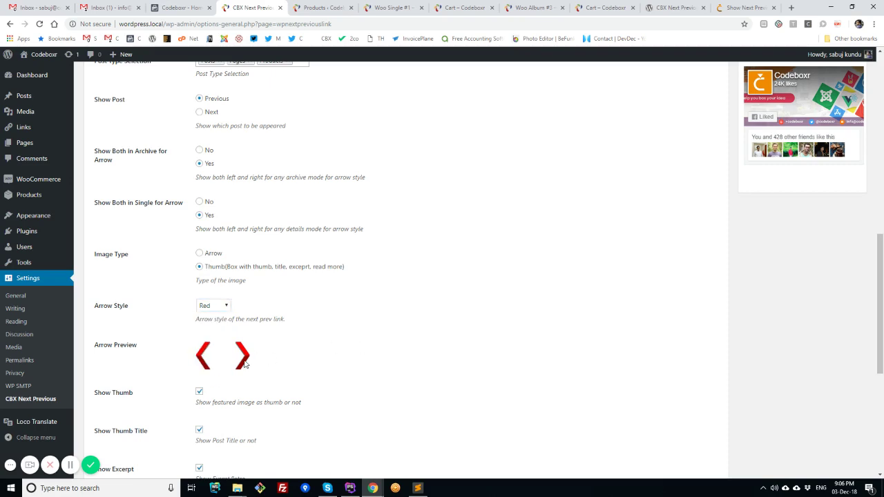
pyautogui.scroll(-3, 320, 354)
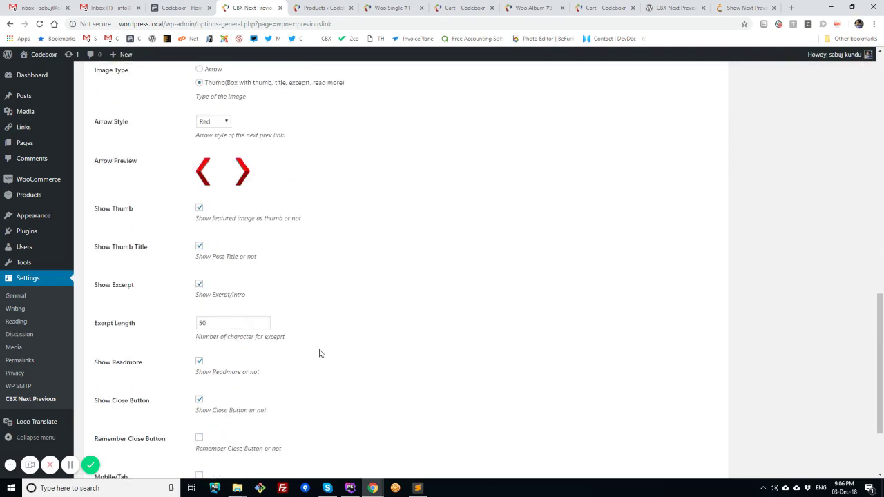
pyautogui.scroll(-2, 322, 358)
pyautogui.click(118, 407)
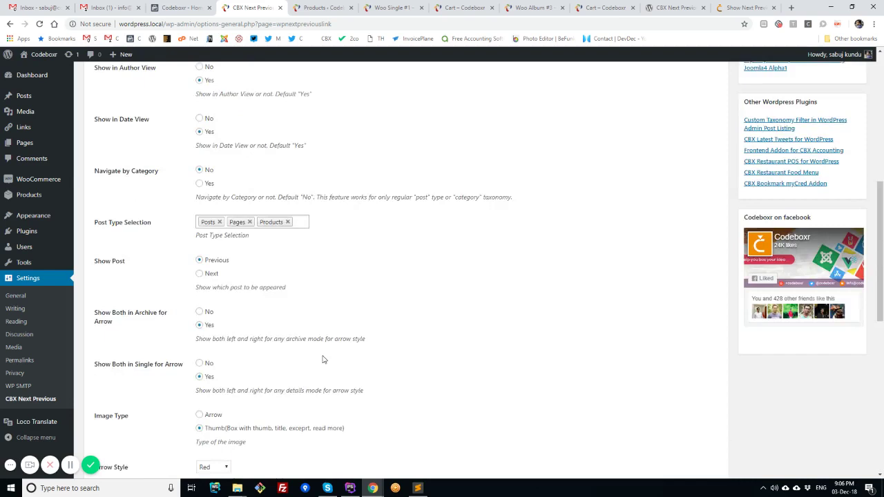
# Tick Enable on the Extended Display Style tab (Slide In/Out) and save.
pyautogui.click(189, 113)
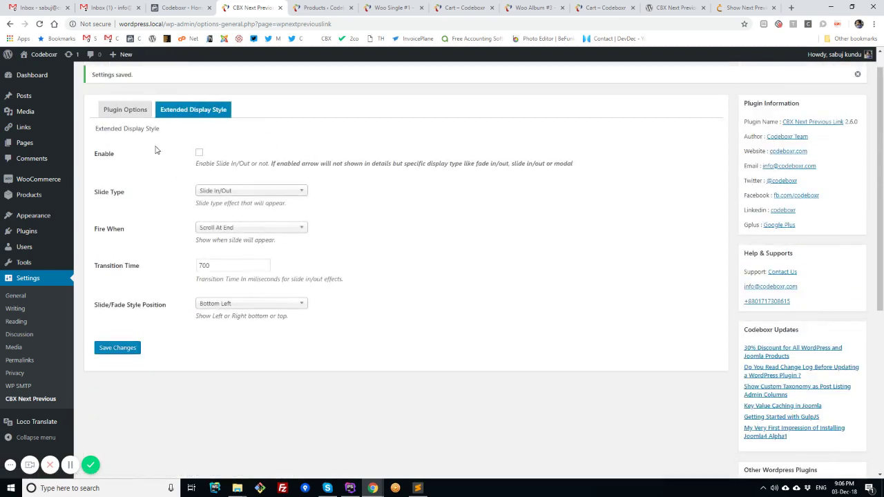
pyautogui.click(199, 153)
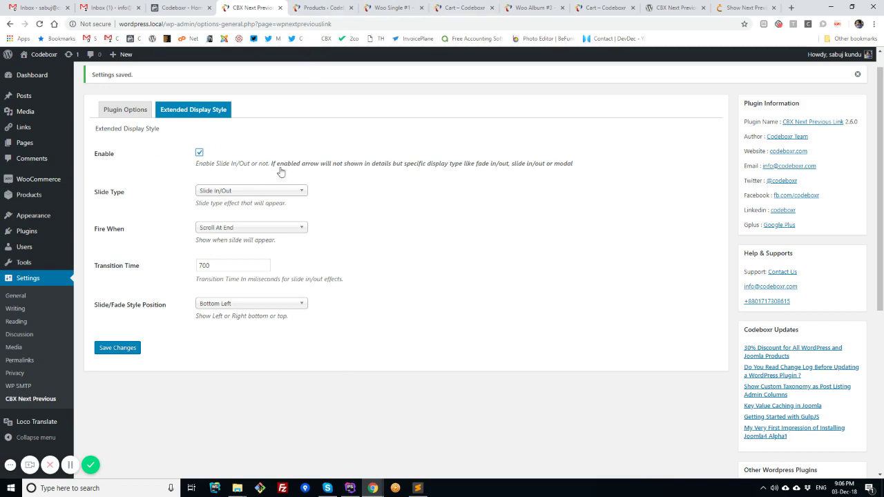
pyautogui.click(117, 348)
# Reload Woo Single #1 and scroll to its end to see the Woo Album #3 slide-in box.
pyautogui.click(367, 7)
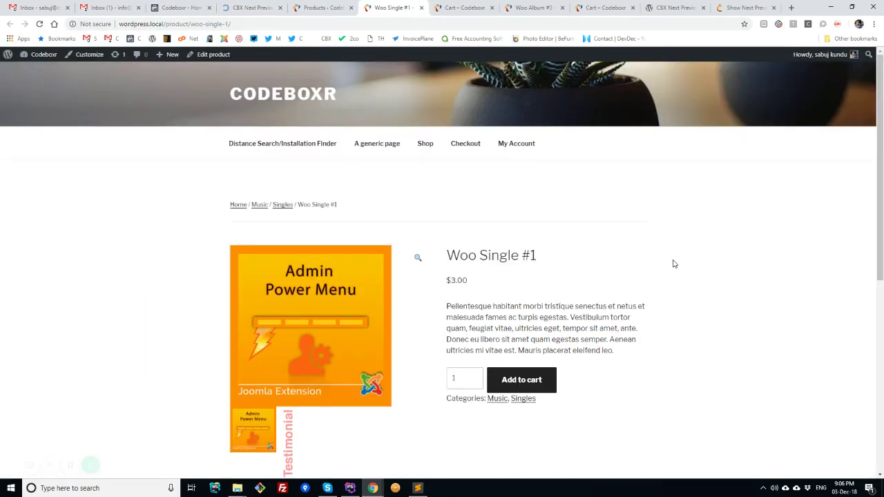
pyautogui.press('F5')
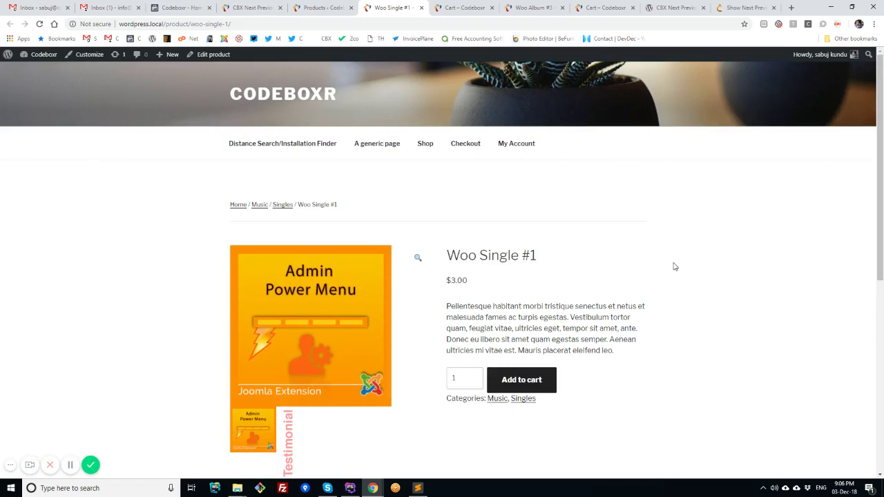
pyautogui.scroll(-5, 675, 267)
pyautogui.press('F5')
pyautogui.click(9, 469)
pyautogui.scroll(-5, 138, 384)
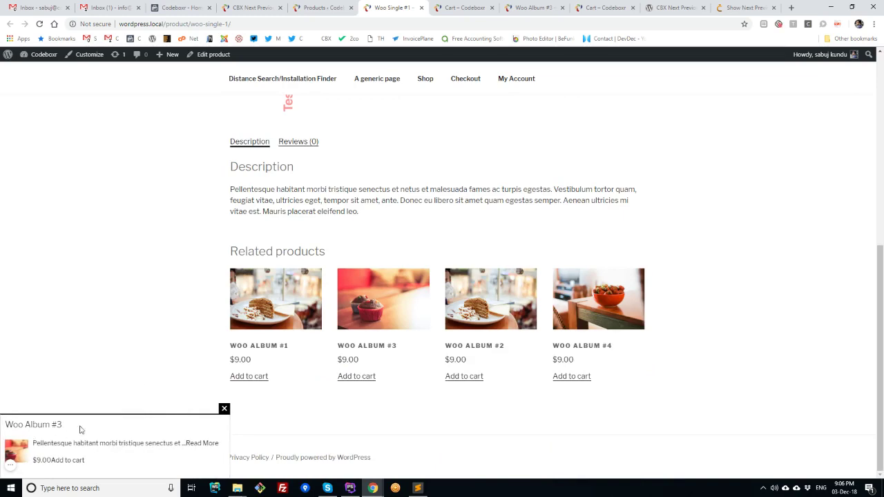
pyautogui.scroll(5, 27, 360)
pyautogui.scroll(-5, 59, 312)
pyautogui.click(252, 8)
# Set Show Post to Next in Plugin Options and save the settings.
pyautogui.click(128, 132)
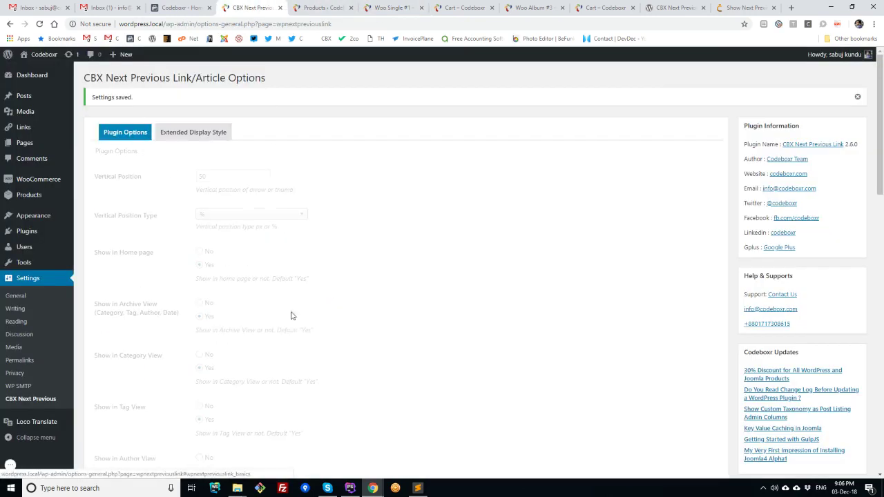
pyautogui.scroll(-5, 345, 350)
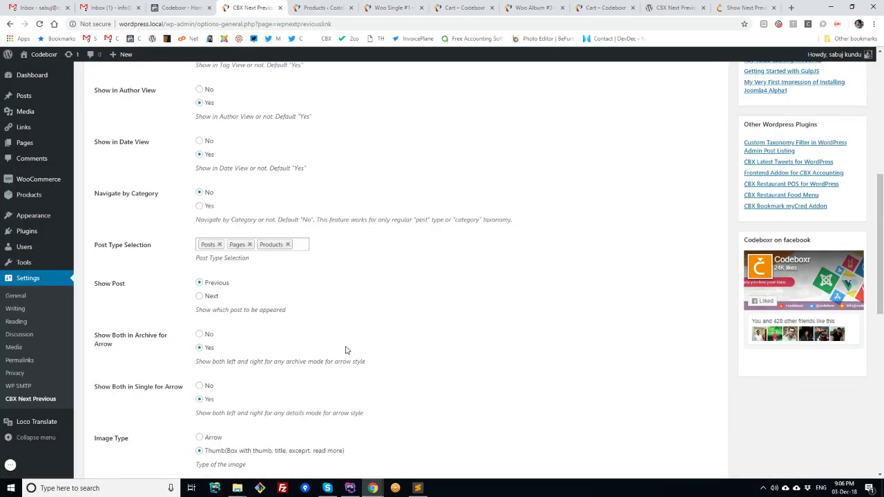
pyautogui.click(211, 296)
pyautogui.scroll(-15, 207, 366)
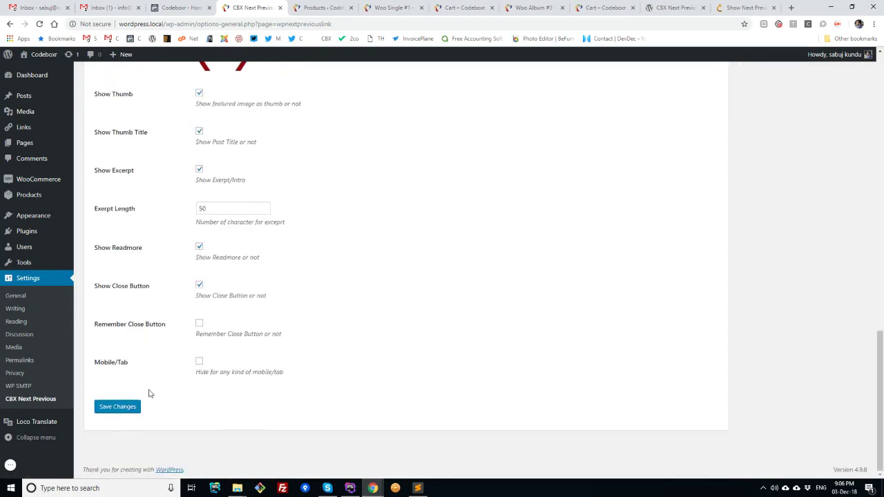
pyautogui.click(110, 408)
# Reload the Woo Single #1 page to confirm the Woo Album #3 slide-in box is gone.
pyautogui.click(322, 7)
pyautogui.click(390, 7)
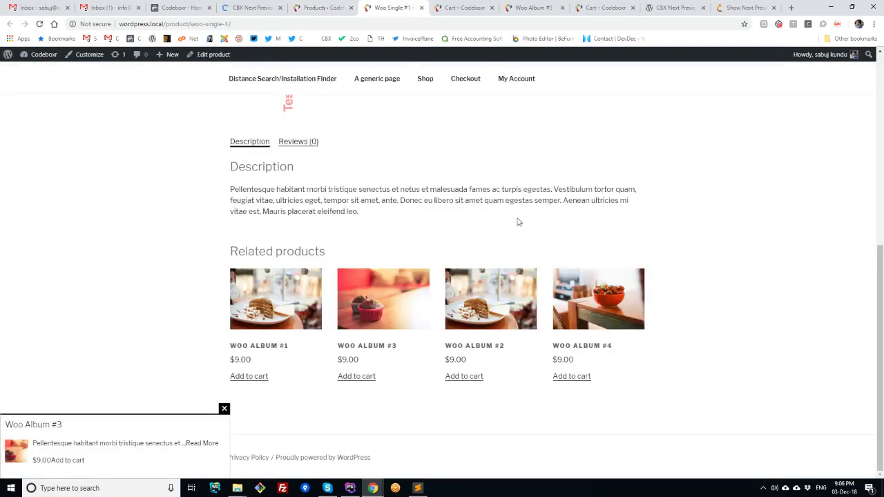
pyautogui.press('F5')
pyautogui.scroll(2, 624, 284)
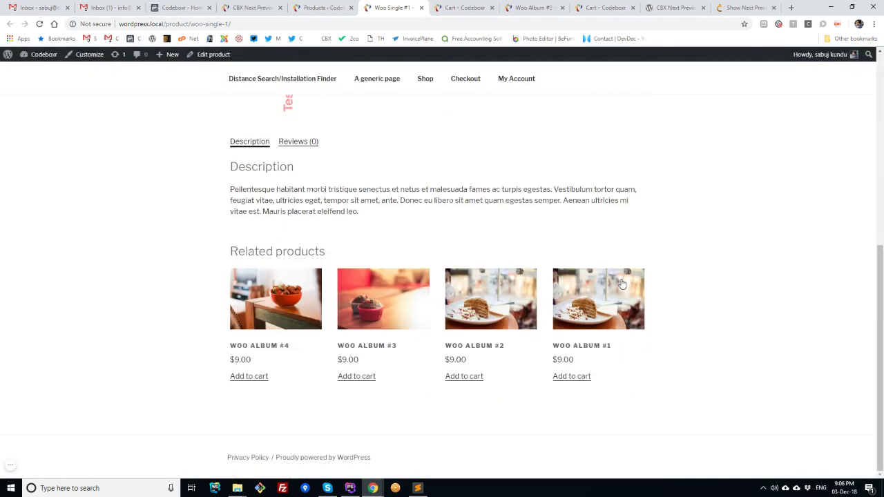
# Set the Extended Display Style Slide/Fade position to Bottom Right and save the changes.
pyautogui.click(226, 5)
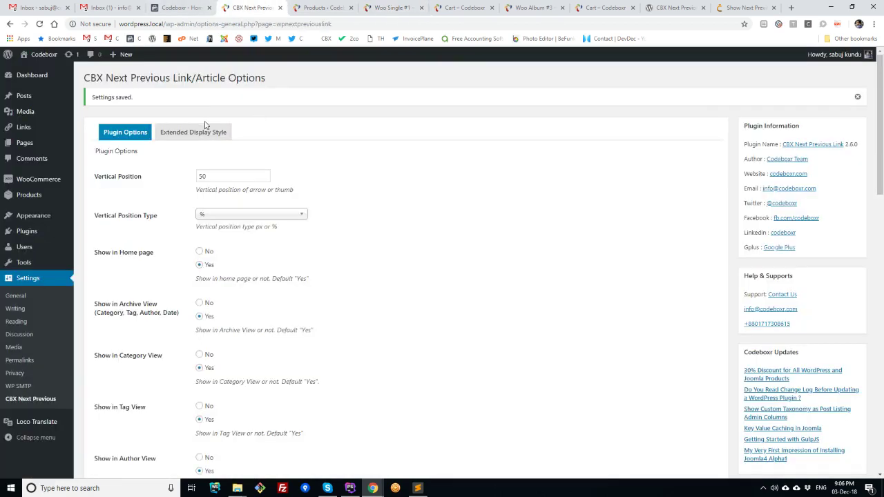
pyautogui.click(202, 129)
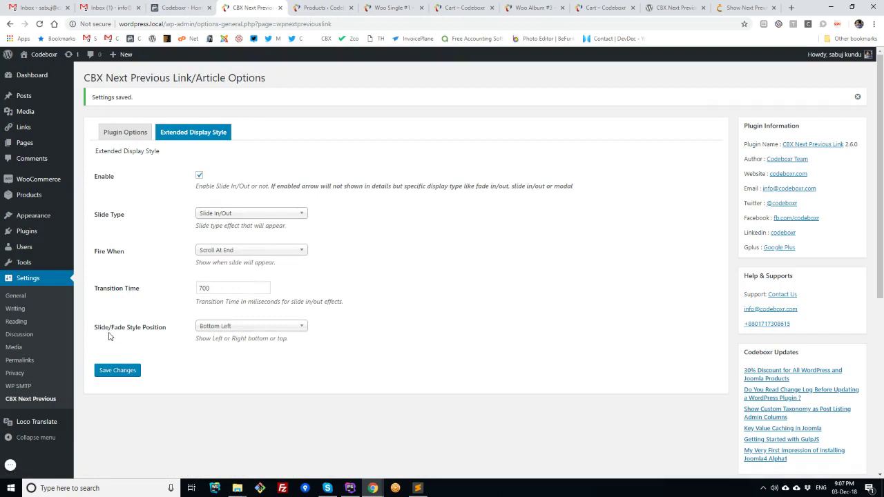
pyautogui.click(263, 327)
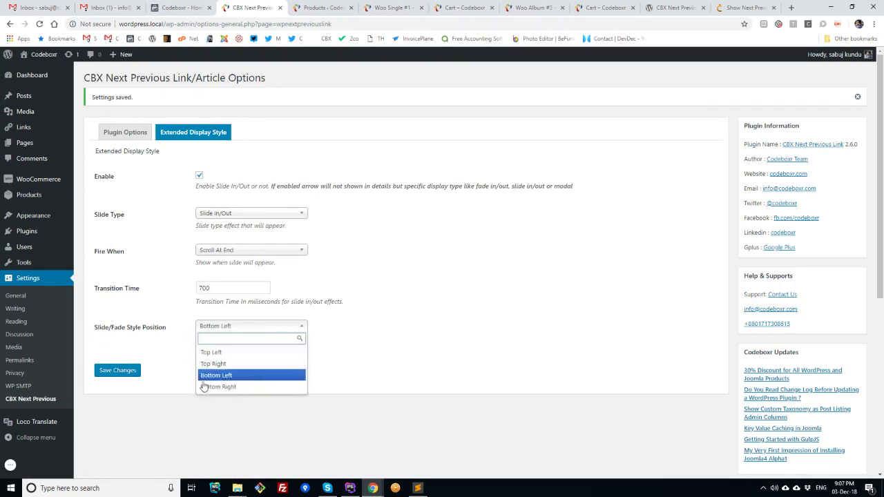
pyautogui.click(217, 387)
pyautogui.click(128, 373)
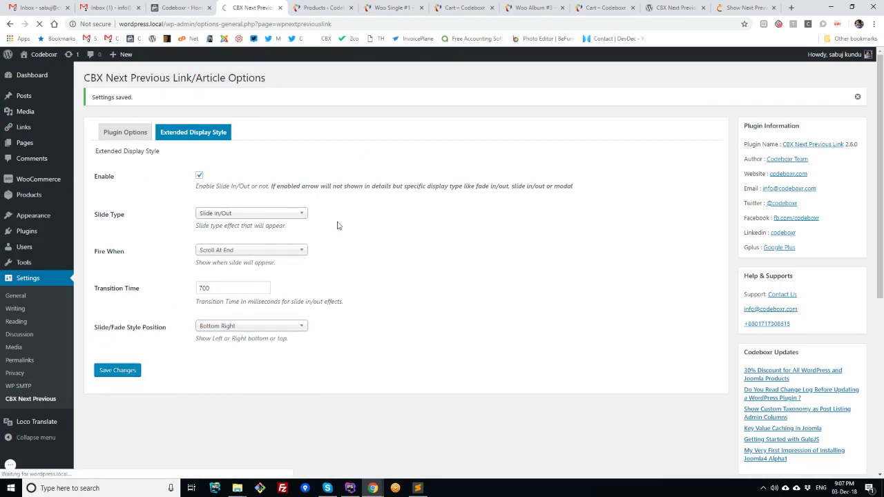
# Check that the slide-in box now appears at the bottom right on the Woo Single #1 page.
pyautogui.click(390, 7)
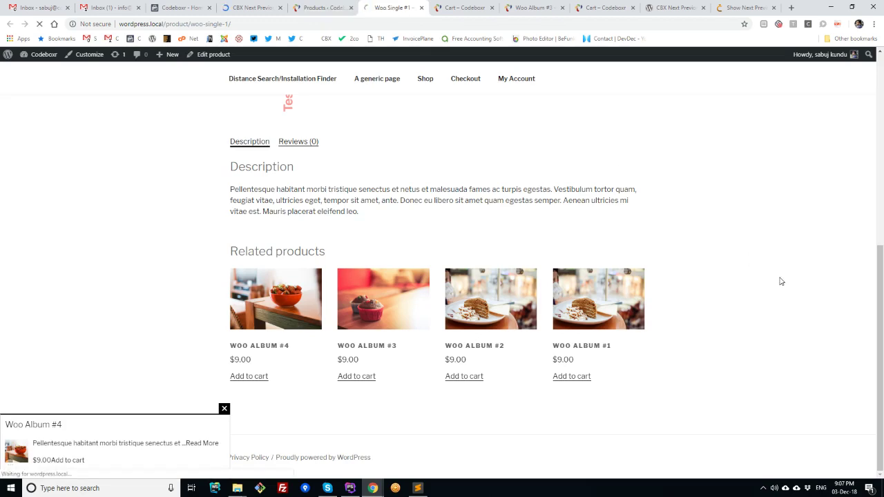
pyautogui.scroll(-10, 781, 281)
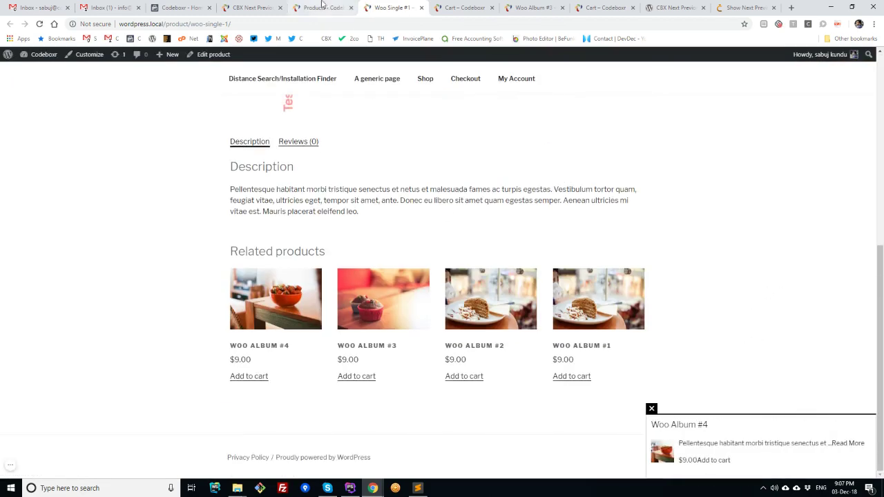
pyautogui.click(253, 8)
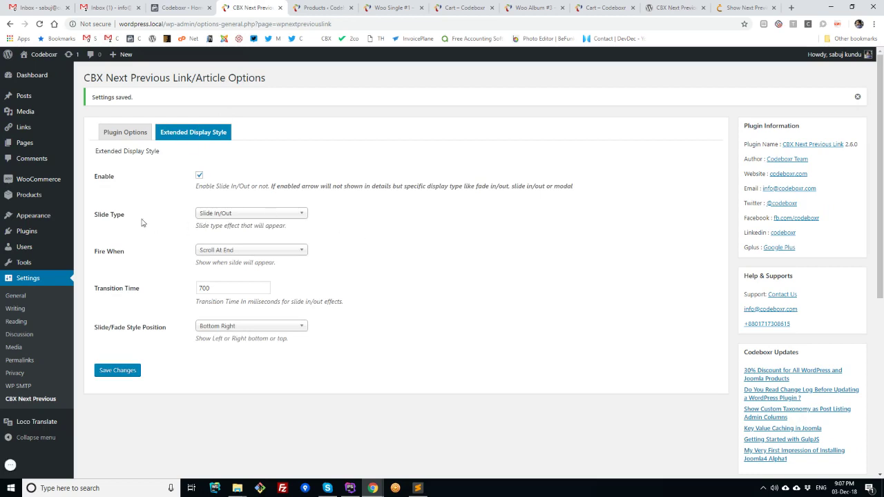
# Review the slide types, keep Slide In/Out, and reload the product page.
pyautogui.click(242, 215)
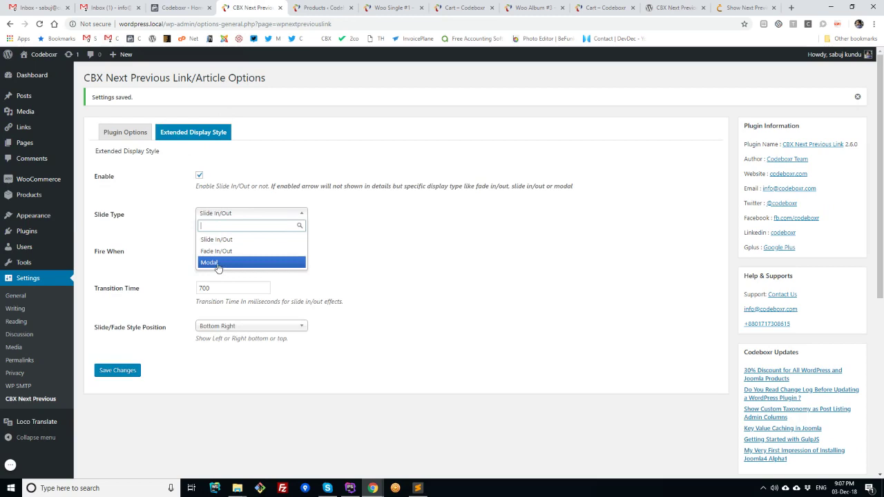
pyautogui.click(470, 255)
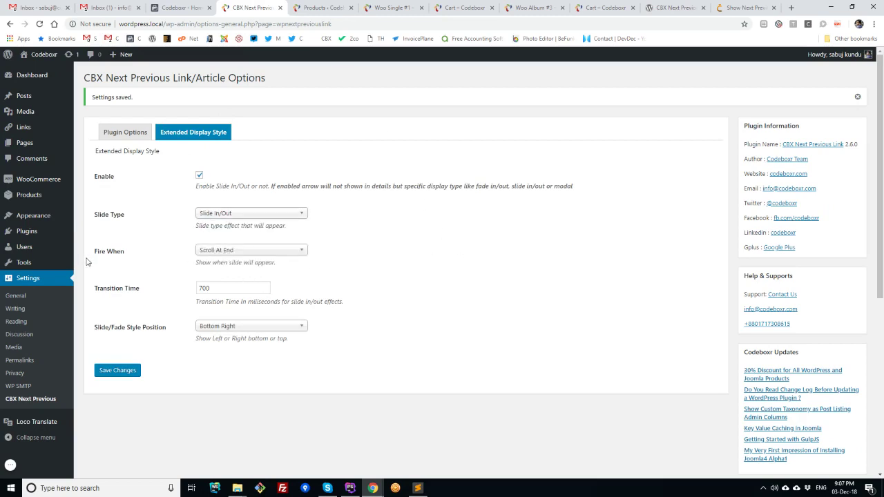
pyautogui.hotkey('ctrl', 'Tab')
pyautogui.hotkey('ctrl', 'Tab')
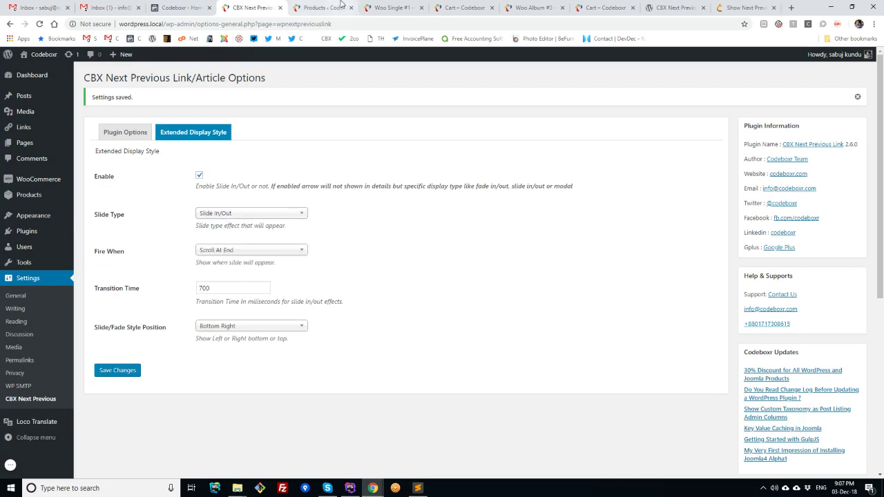
pyautogui.press('F5')
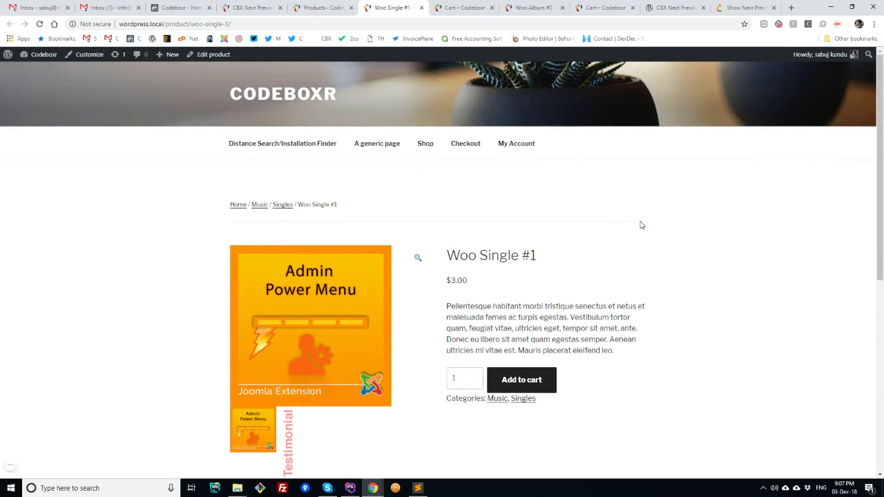
pyautogui.click(264, 5)
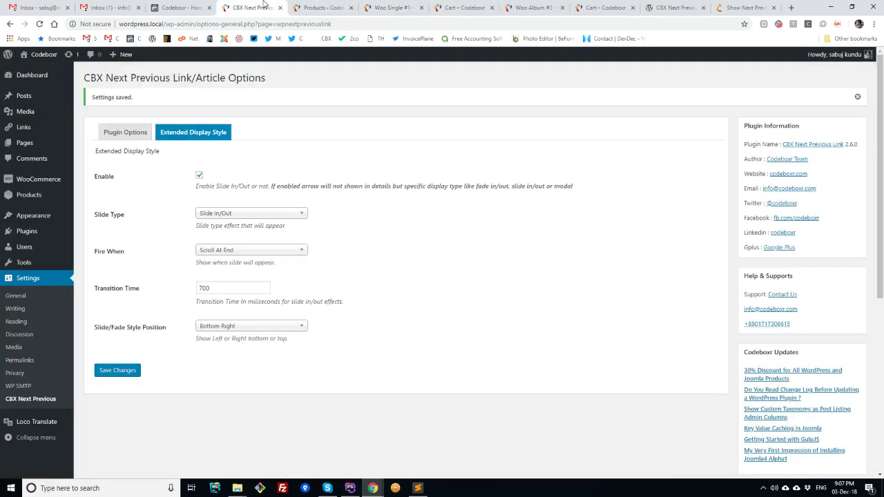
# Review the trigger and position options, keeping Scroll At End and Bottom Right.
pyautogui.click(228, 252)
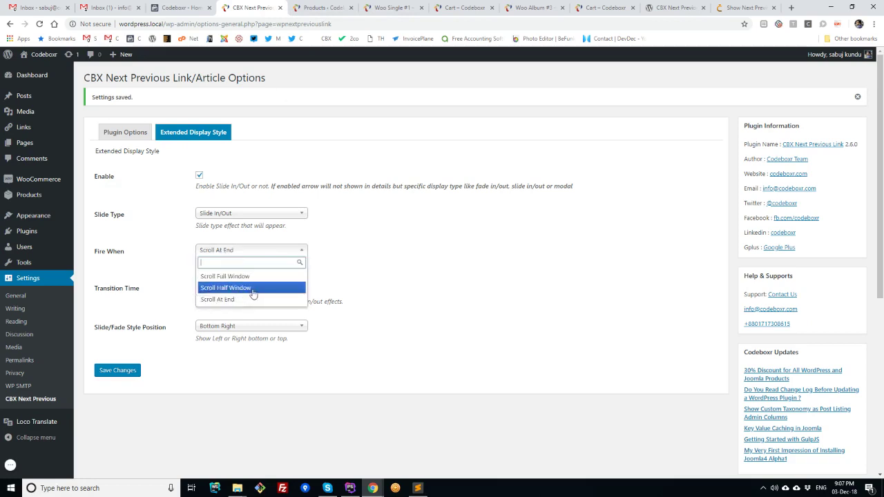
pyautogui.click(447, 281)
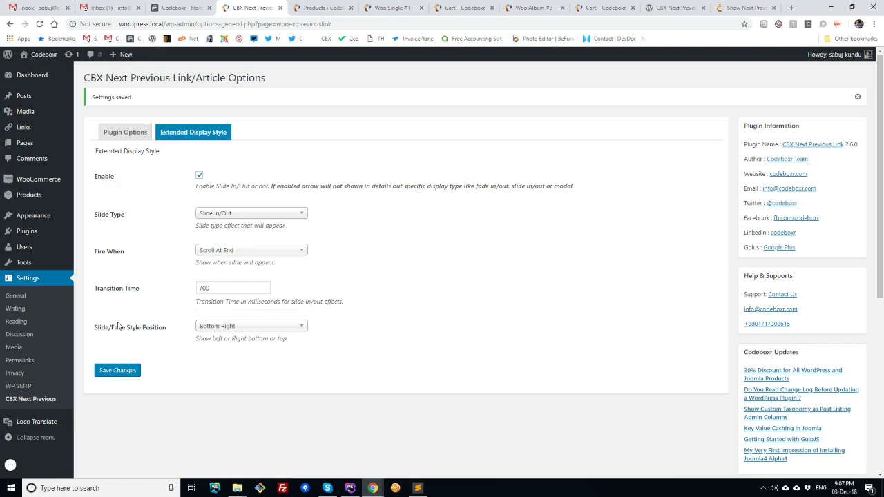
pyautogui.click(229, 328)
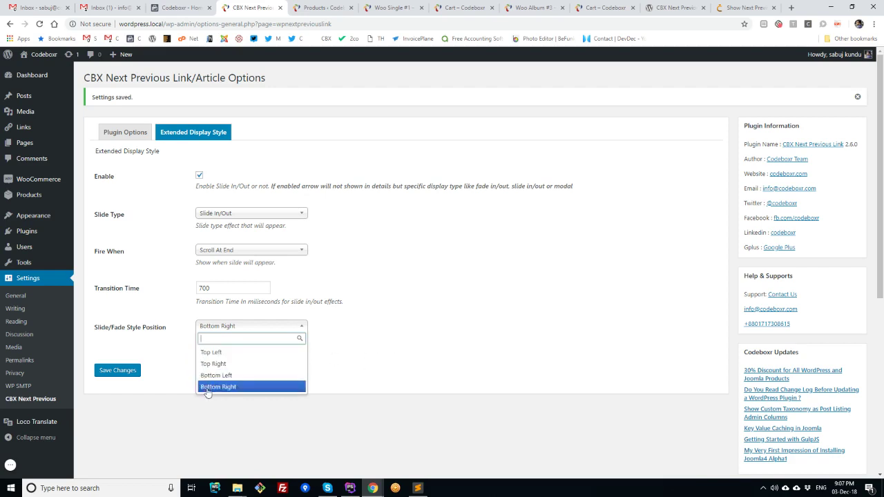
pyautogui.click(231, 328)
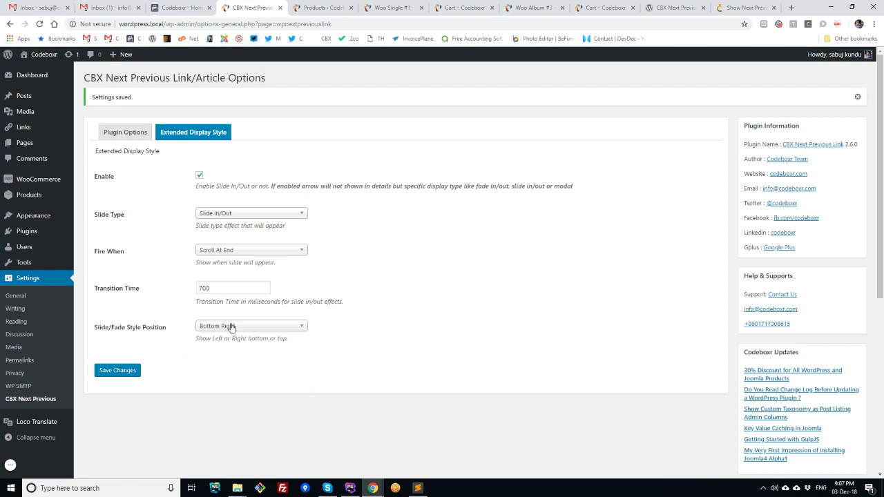
pyautogui.click(231, 327)
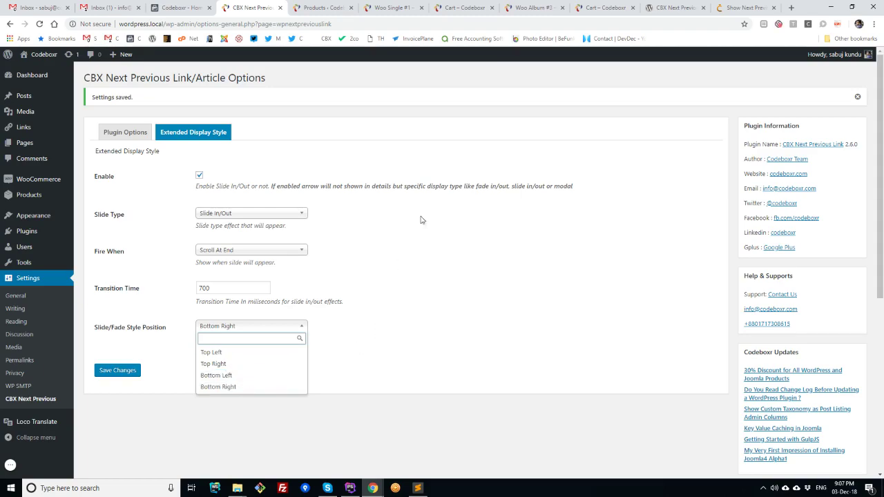
# Scroll the Codeboxr Show Next Previous Article page to its Multiple Display Type section and footer.
pyautogui.click(750, 8)
pyautogui.scroll(-20, 686, 226)
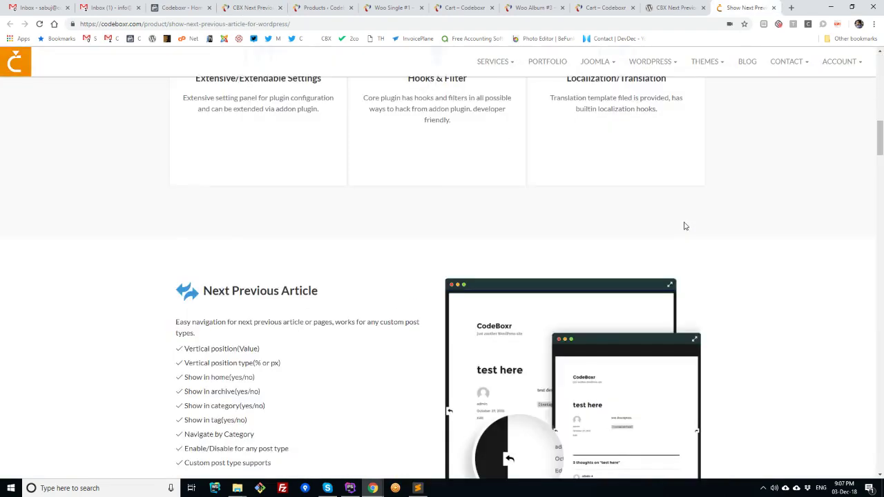
pyautogui.scroll(-20, 686, 226)
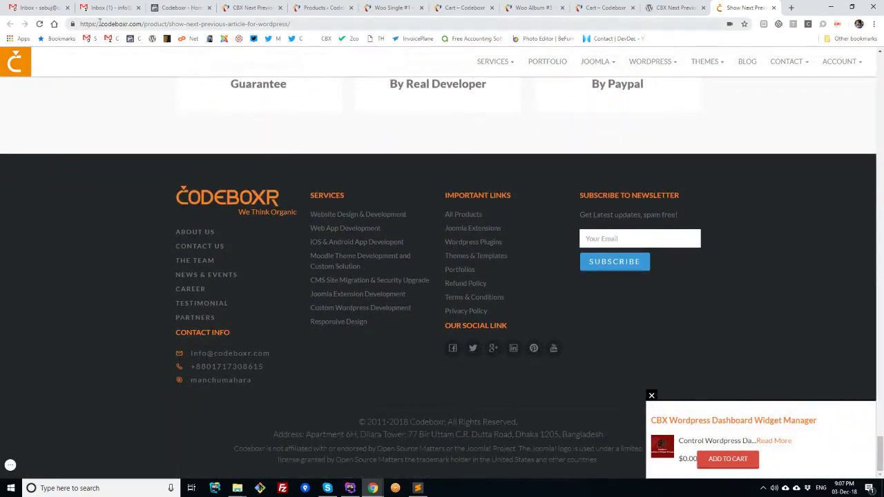
pyautogui.scroll(15, 311, 221)
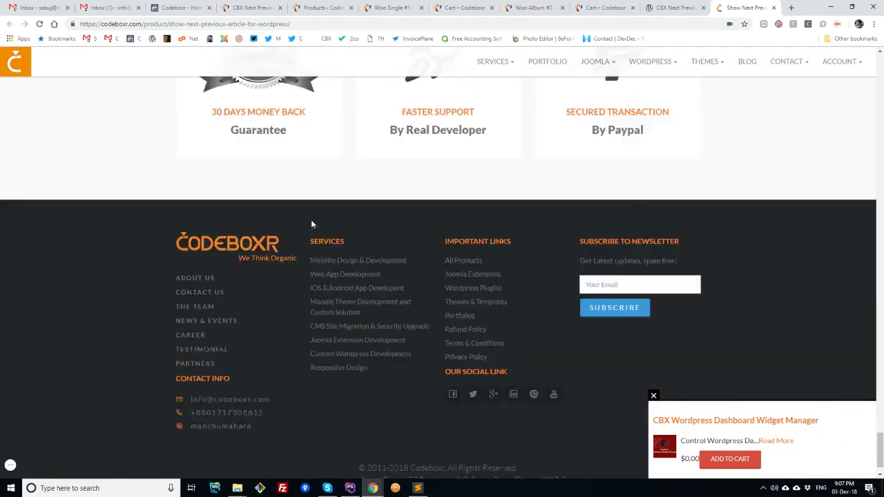
pyautogui.scroll(10, 310, 224)
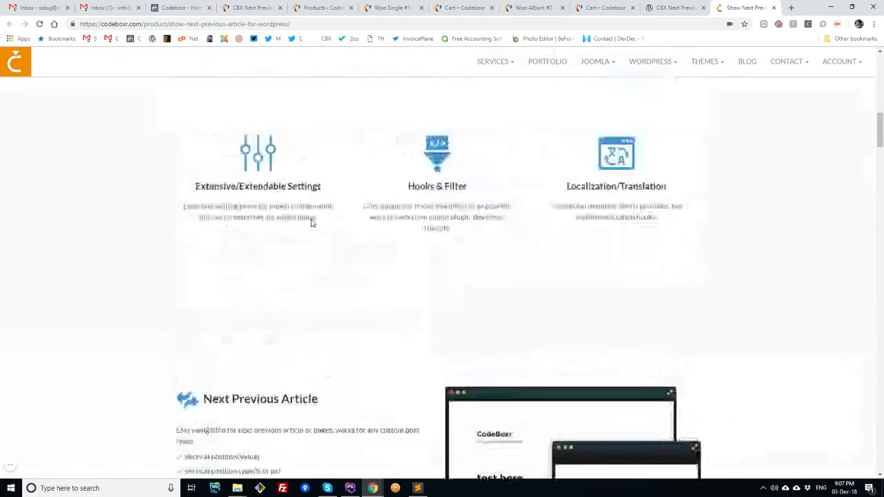
pyautogui.scroll(-5, 445, 190)
pyautogui.scroll(-5, 445, 190)
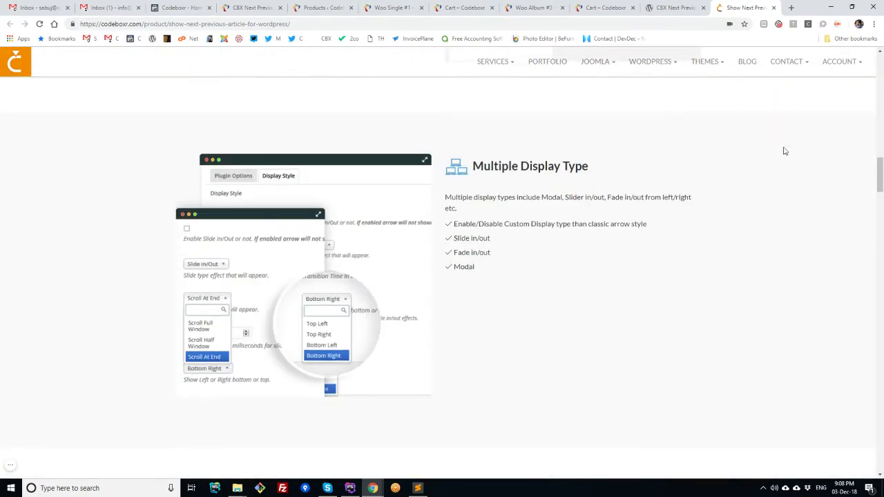
pyautogui.moveTo(880, 173); pyautogui.dragTo(880, 459)
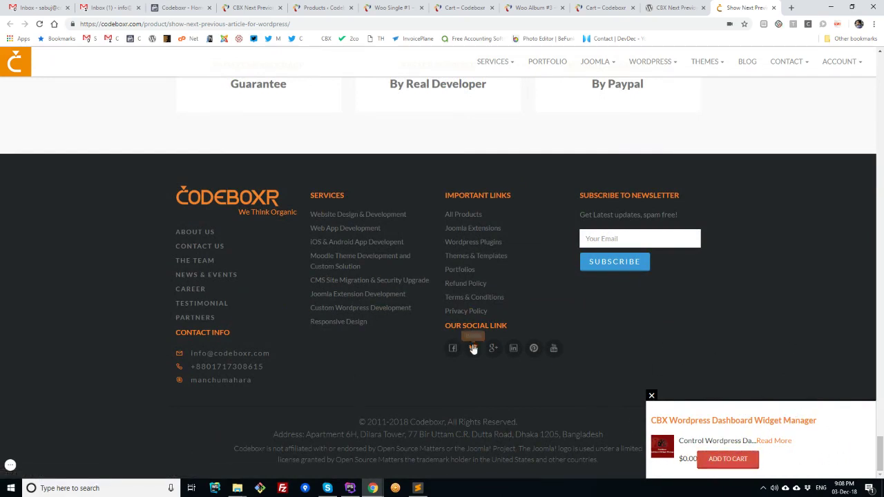
# Change the next/previous Slide Type to Modal and save the settings.
pyautogui.click(255, 6)
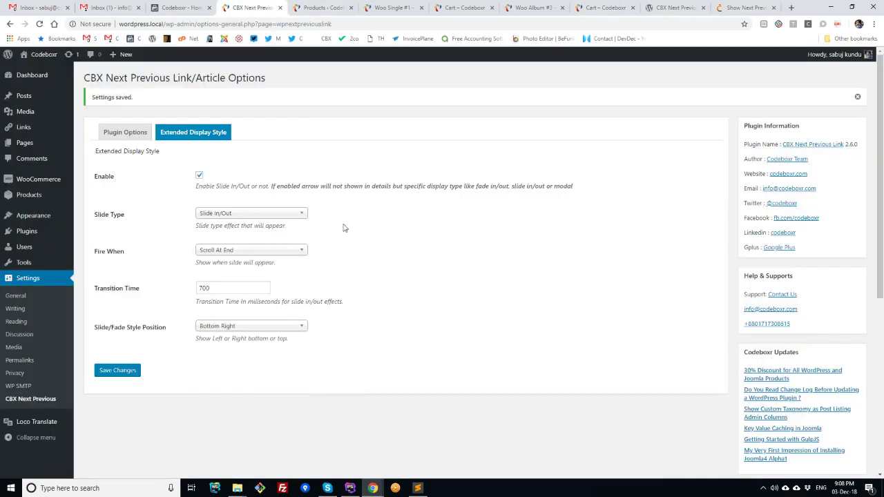
pyautogui.click(216, 215)
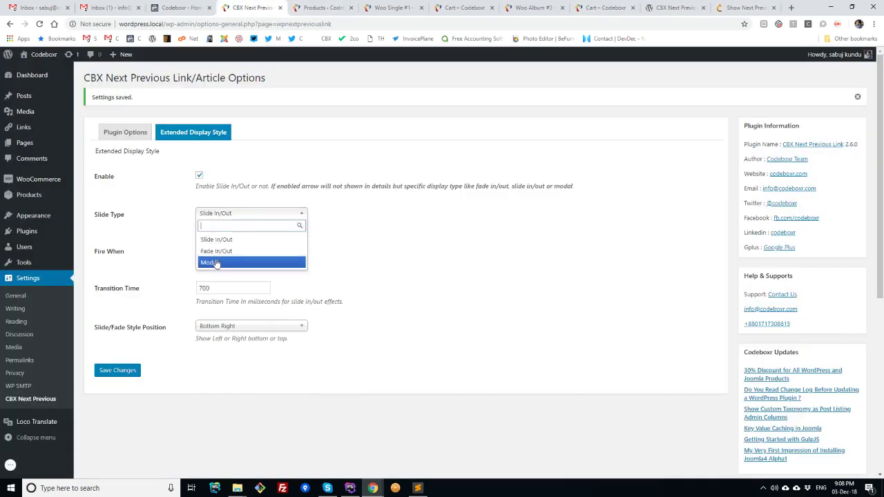
pyautogui.click(215, 264)
pyautogui.click(117, 371)
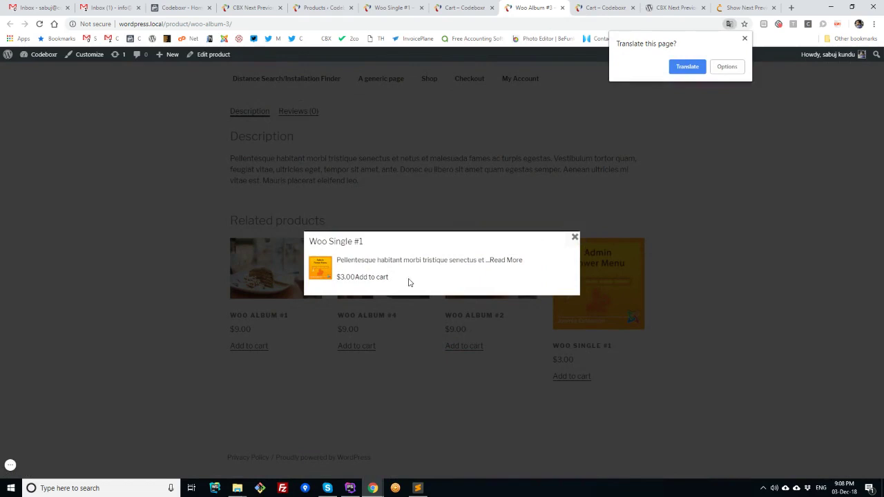
# Add Woo Single #1 to the cart from the product page's modal popup, then close it.
pyautogui.click(379, 278)
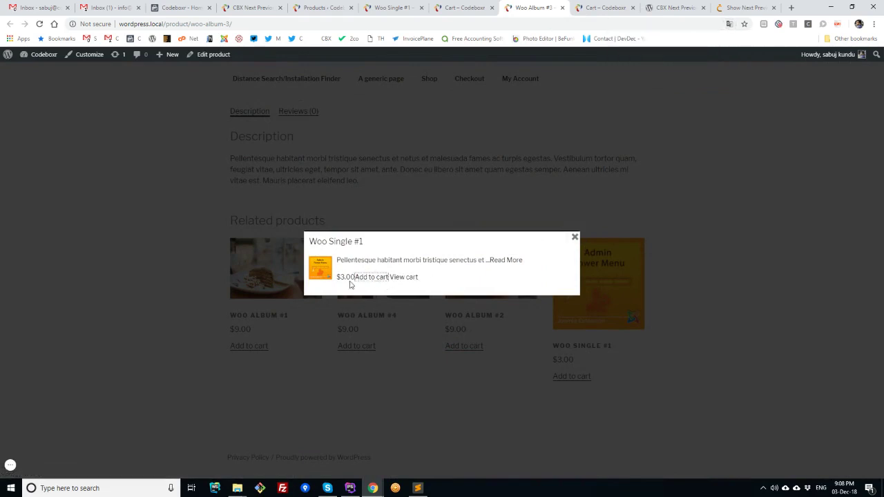
pyautogui.click(575, 237)
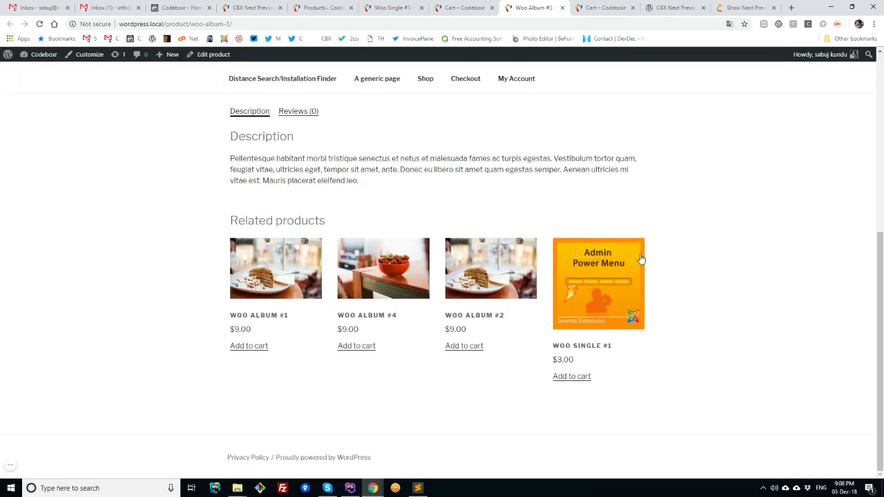
pyautogui.click(252, 8)
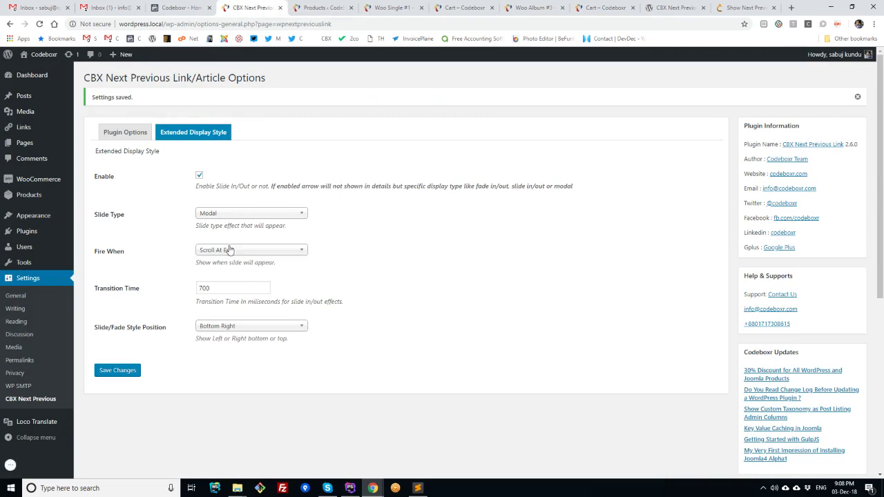
pyautogui.click(266, 215)
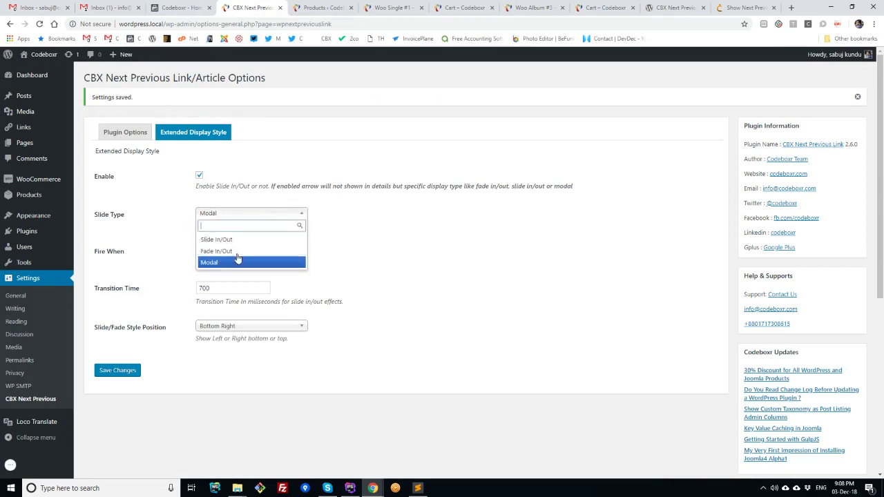
pyautogui.click(373, 204)
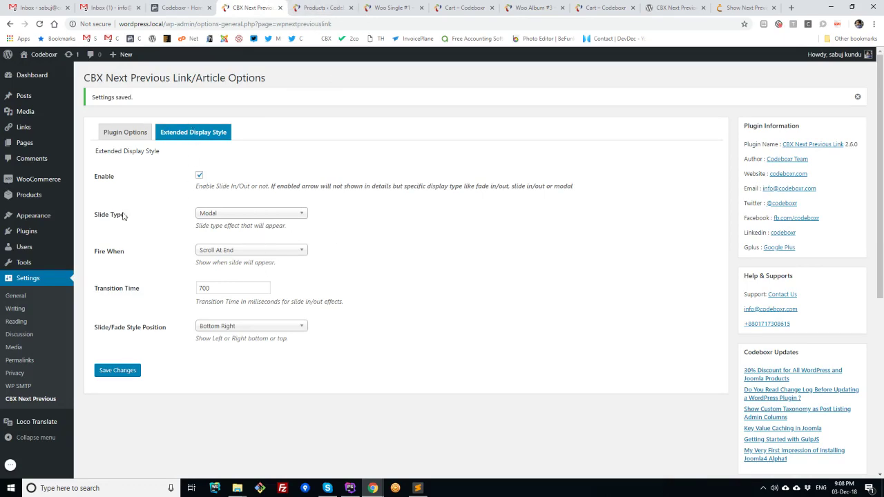
pyautogui.click(119, 135)
pyautogui.scroll(-15, 412, 246)
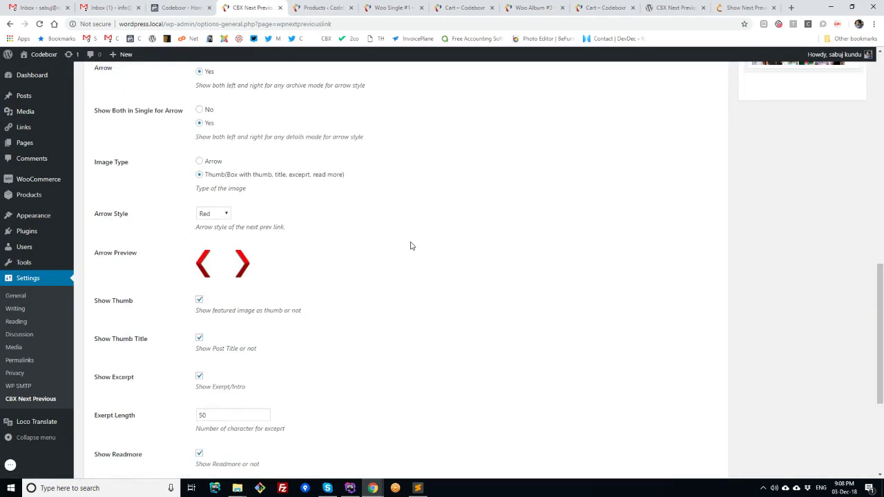
pyautogui.scroll(15, 411, 246)
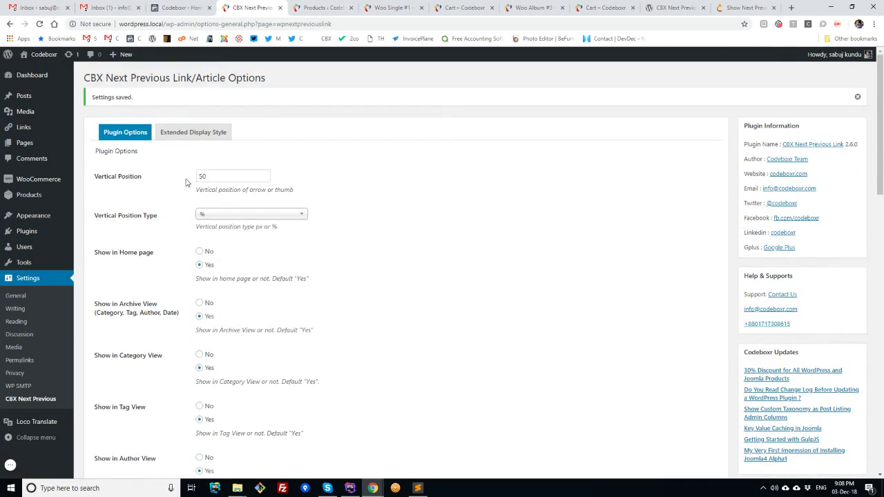
pyautogui.scroll(-15, 186, 183)
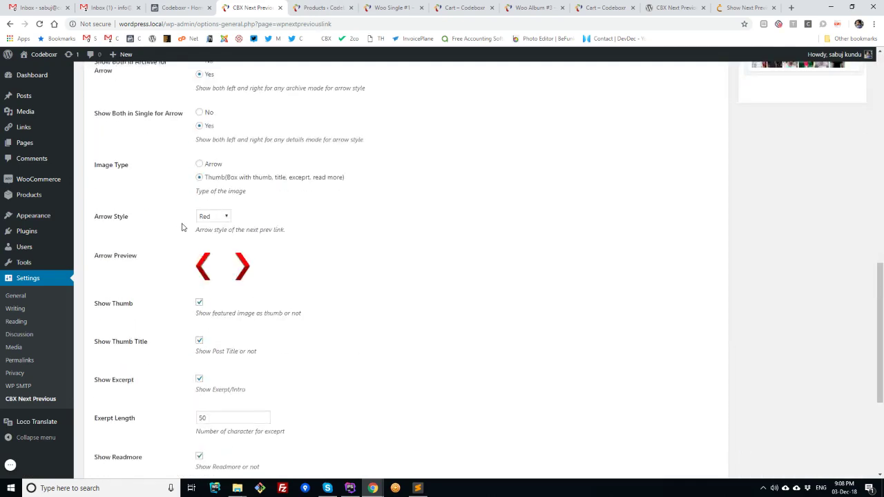
pyautogui.scroll(10, 183, 227)
pyautogui.scroll(-3, 135, 255)
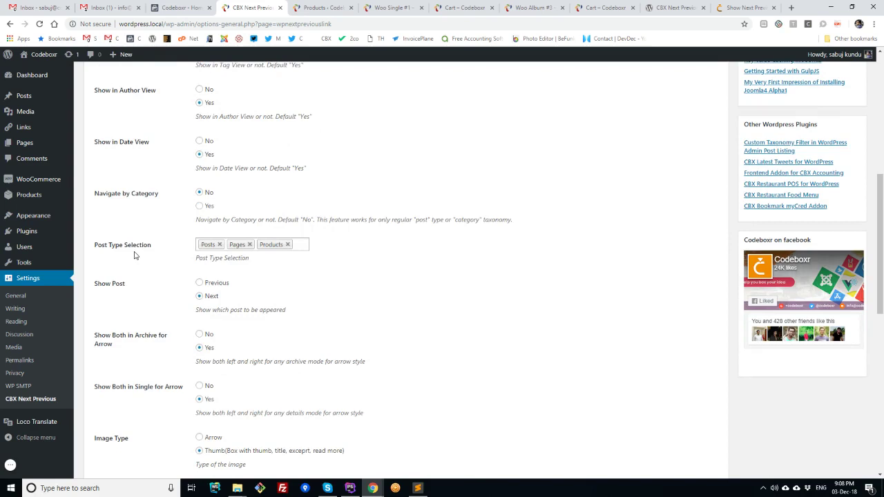
pyautogui.click(301, 242)
pyautogui.click(468, 316)
pyautogui.scroll(-6, 338, 313)
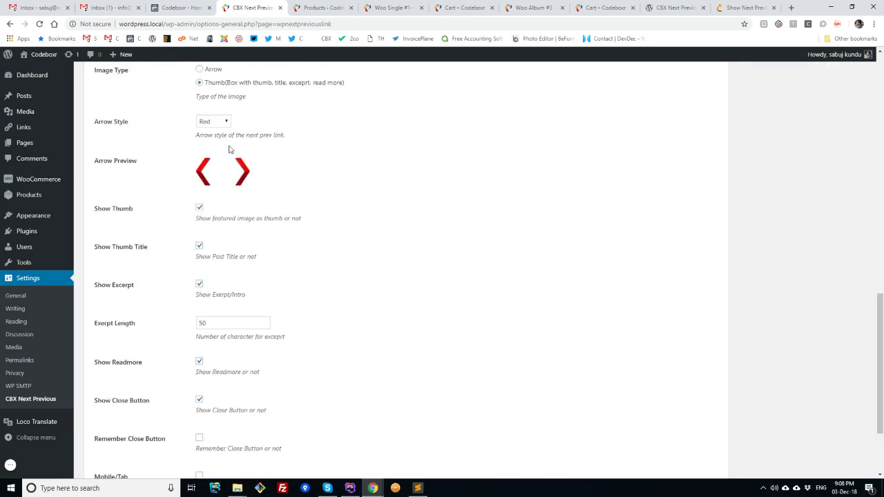
pyautogui.scroll(2, 216, 141)
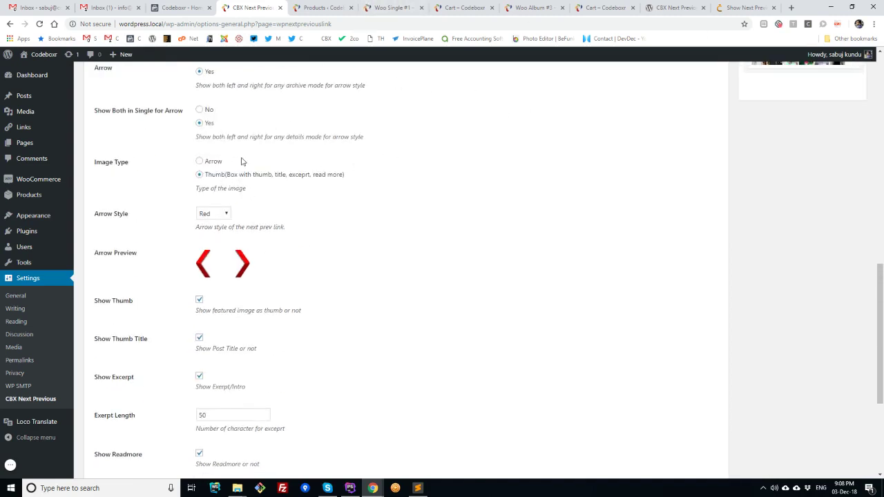
pyautogui.scroll(-5, 262, 249)
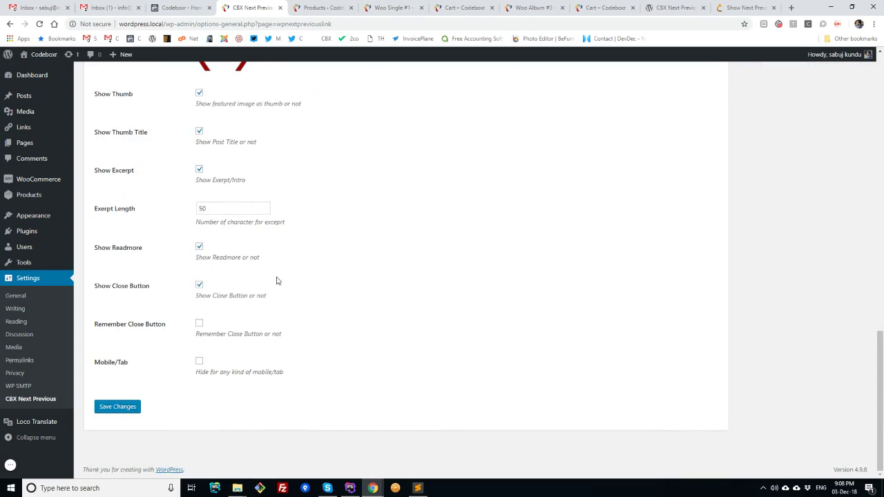
pyautogui.press('Return')
pyautogui.click(187, 132)
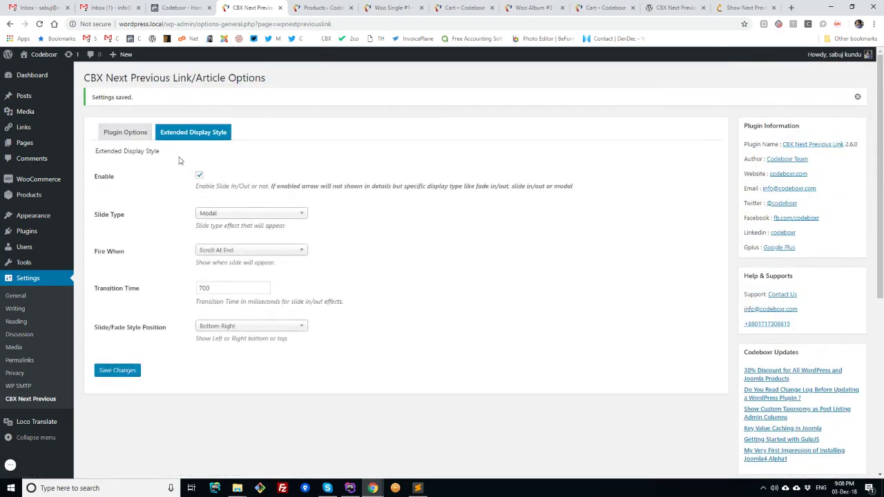
pyautogui.click(221, 218)
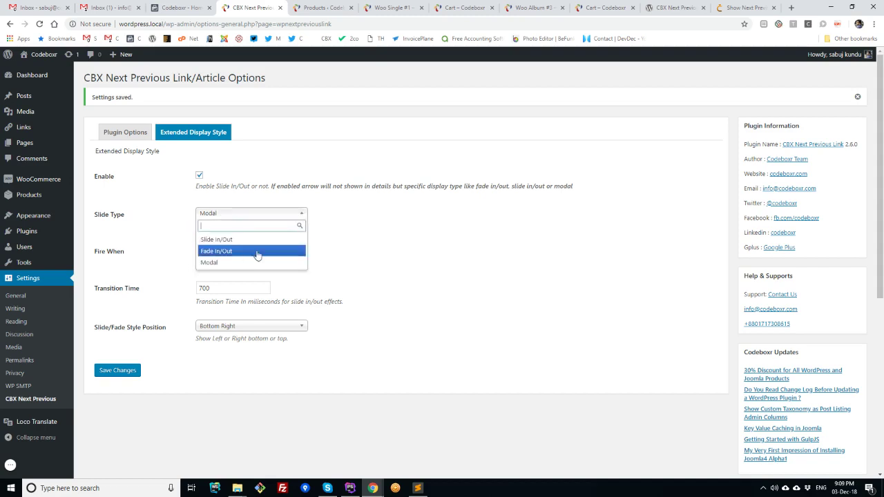
pyautogui.click(412, 263)
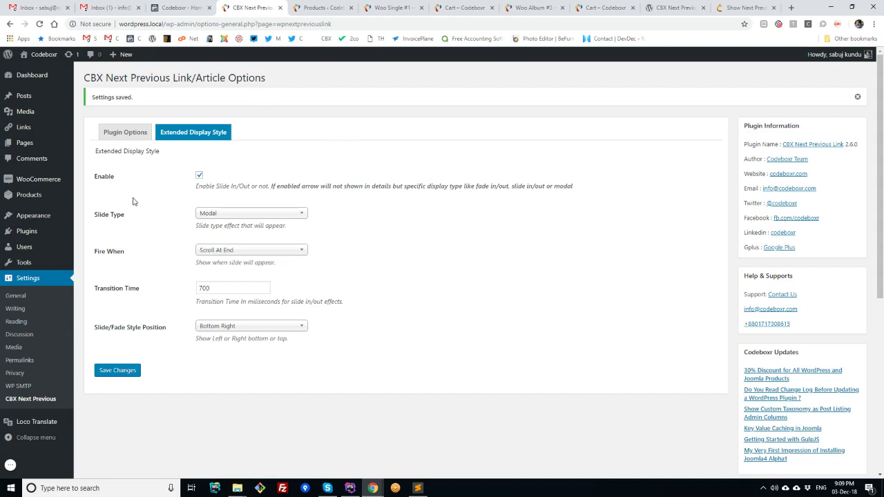
pyautogui.click(117, 132)
pyautogui.click(184, 132)
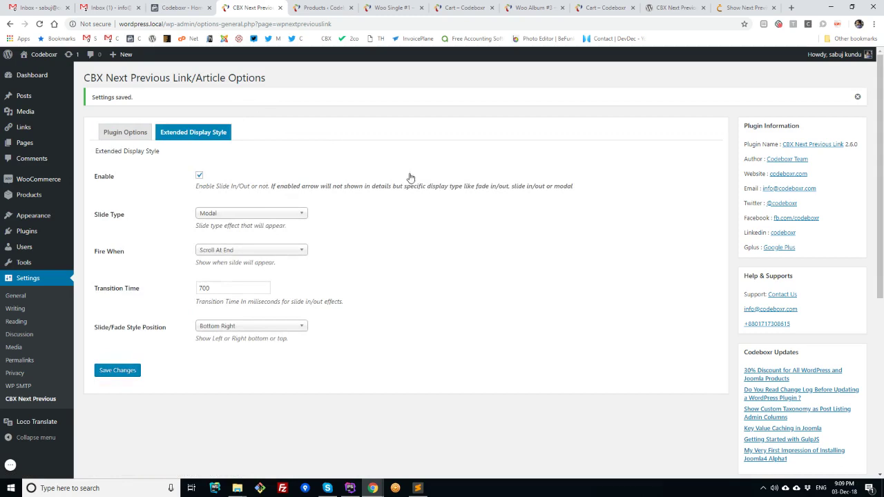